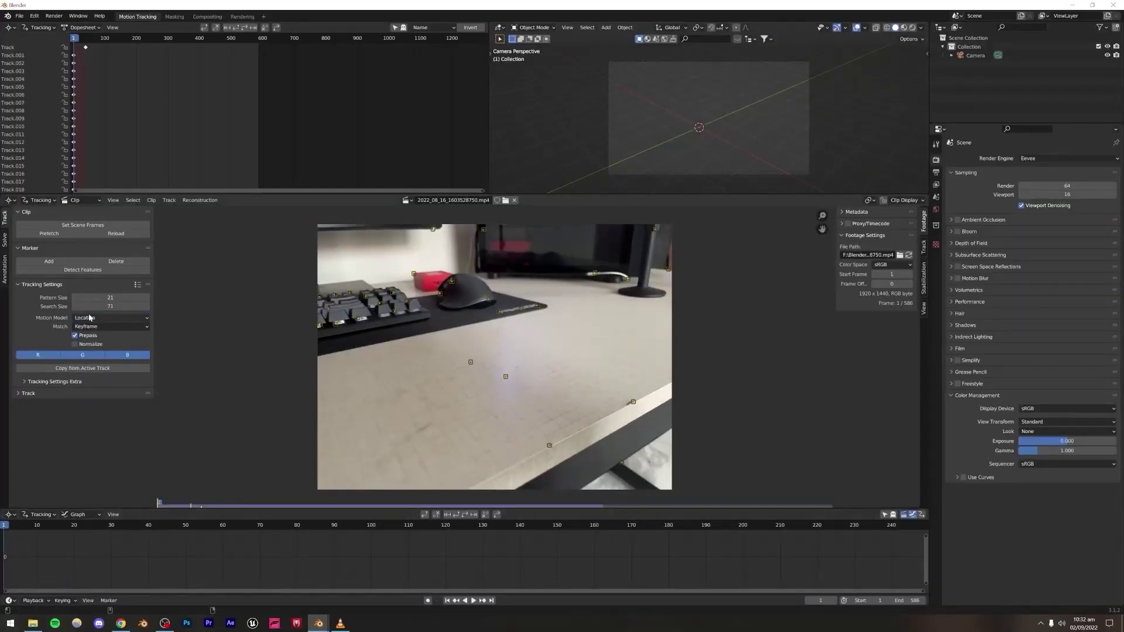
Step: Set the tracking motion model to Perspective, track all markers through the clip and inspect their curves
left_click(90, 318)
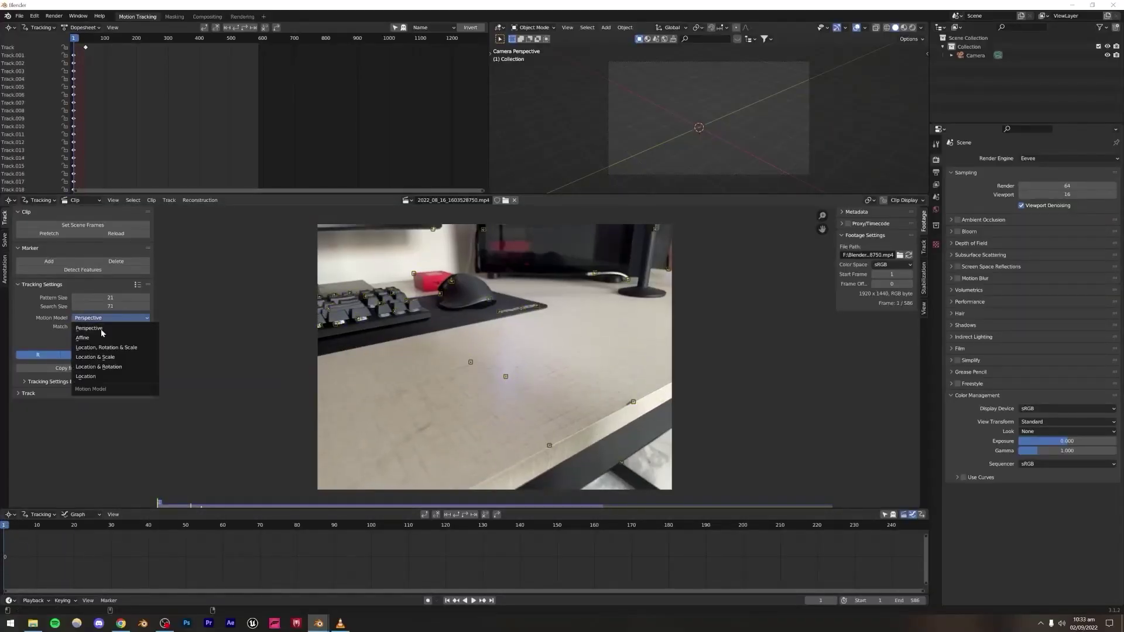
left_click(88, 328)
key("a")
key("ctrl+t")
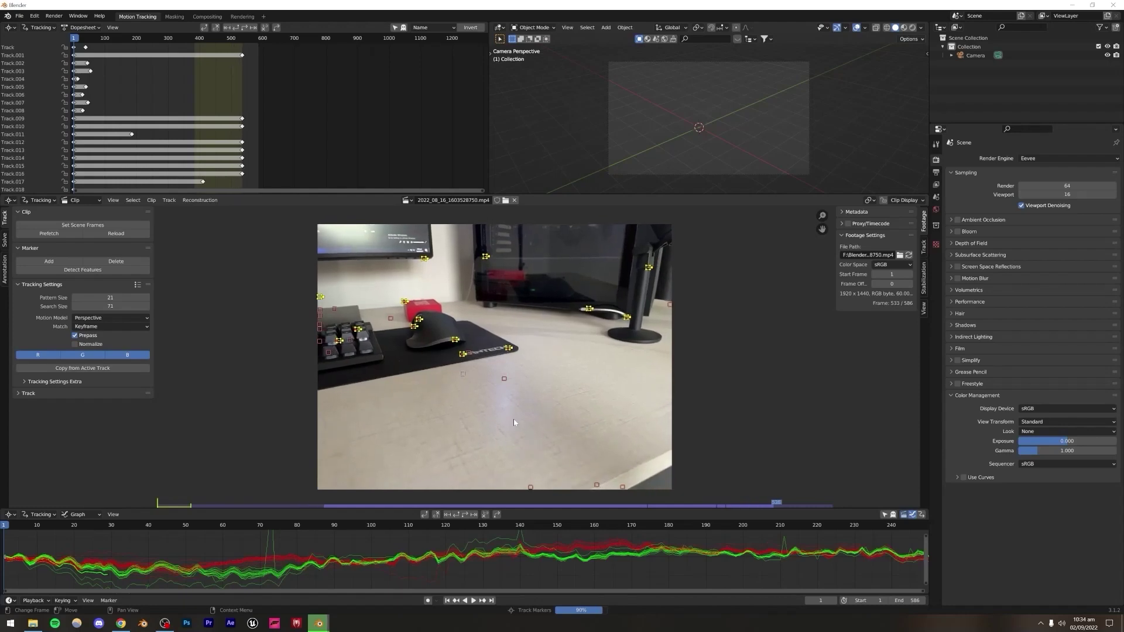
scroll(410, 546, "down", 6)
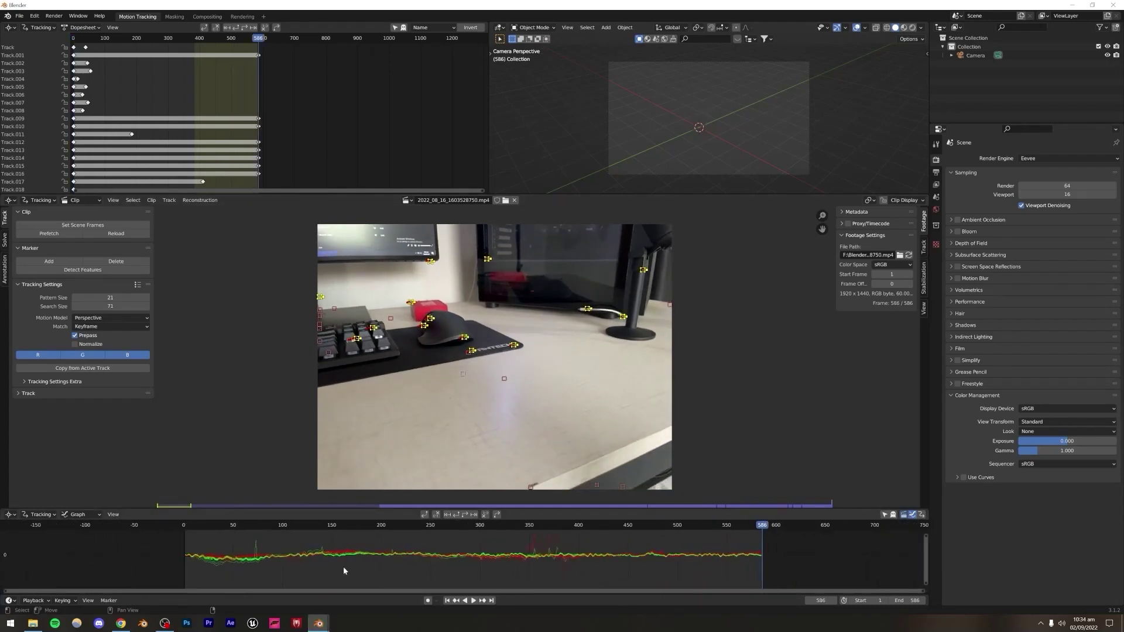
scroll(410, 565, "up", 6)
scroll(371, 451, "down", 4)
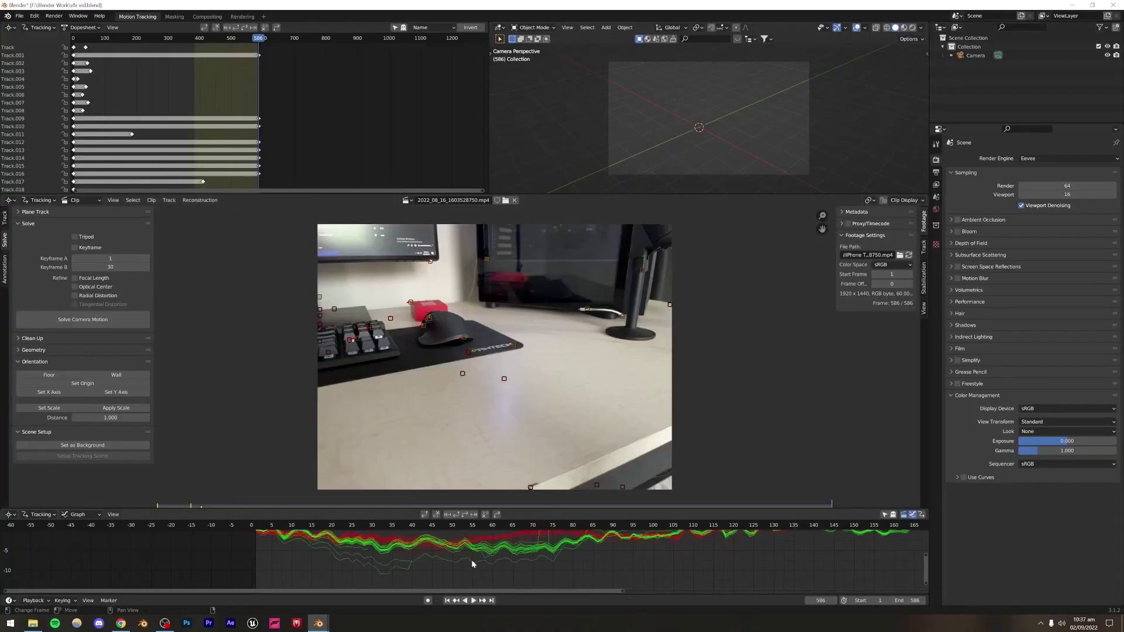
left_click(409, 567)
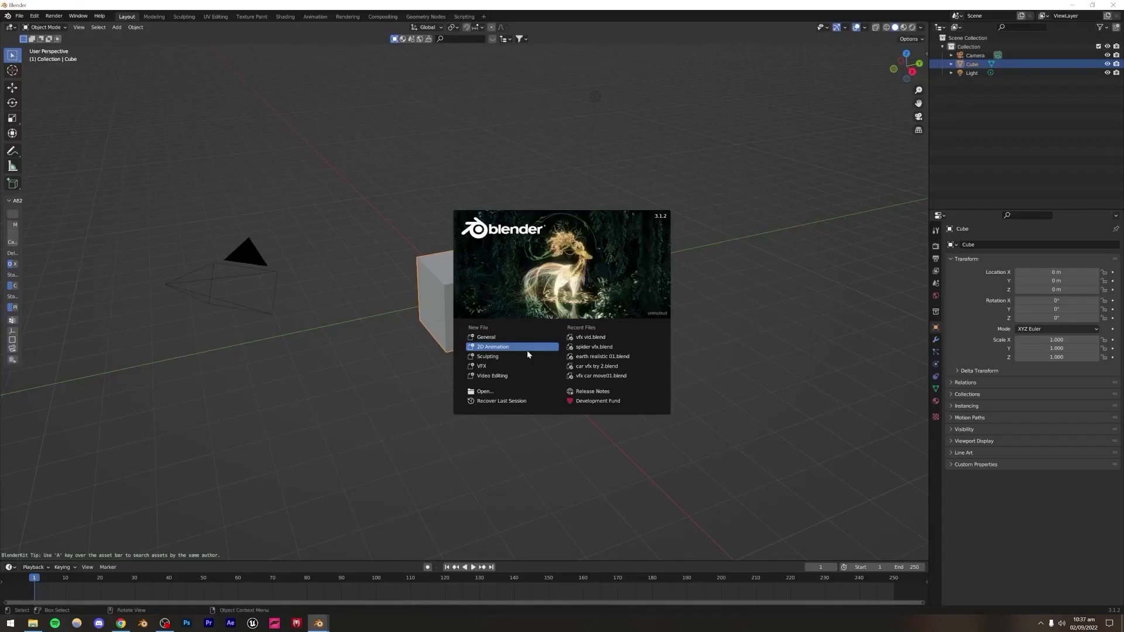
left_click(527, 352)
left_click_drag(443, 388, 442, 388)
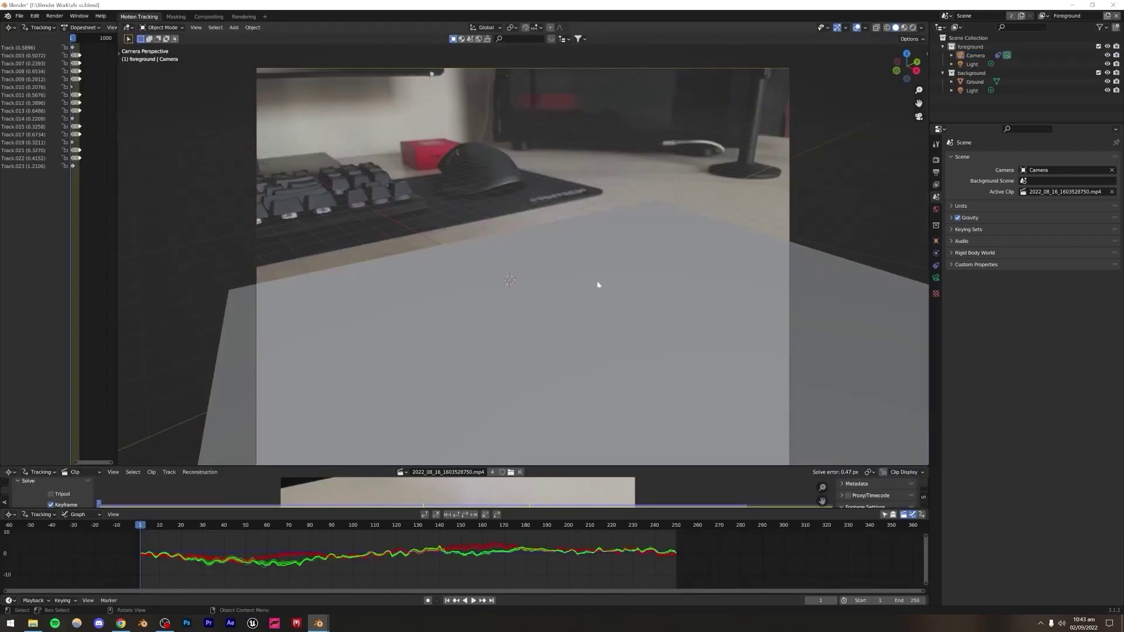
Step: Rotate the ground plane to line up with the desk and check it along the timeline
key("r")
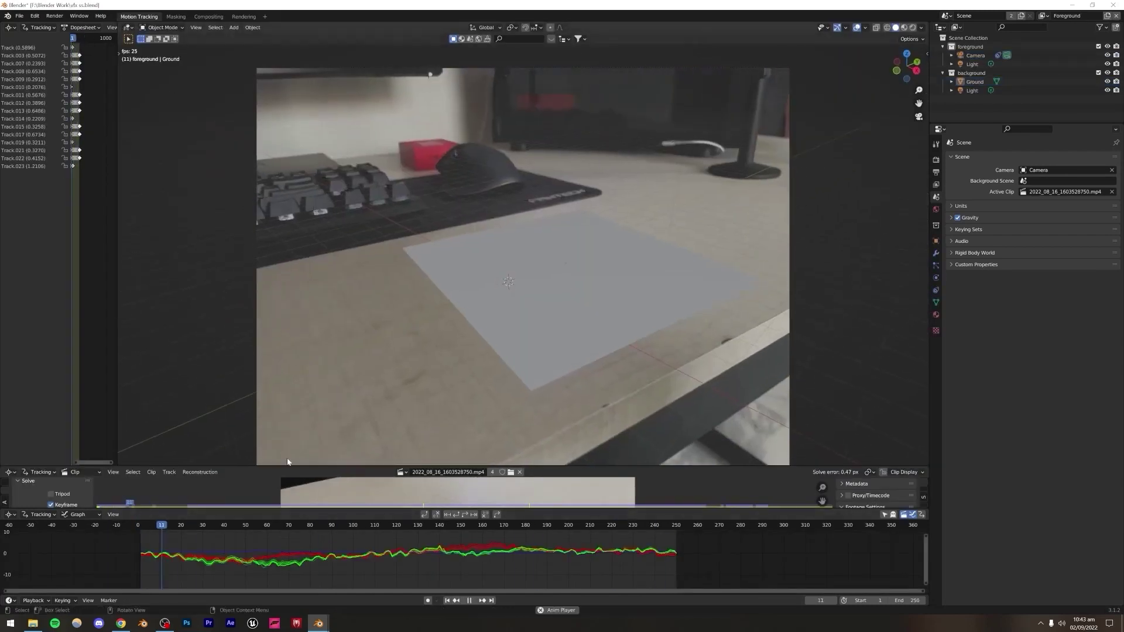
left_click(369, 525)
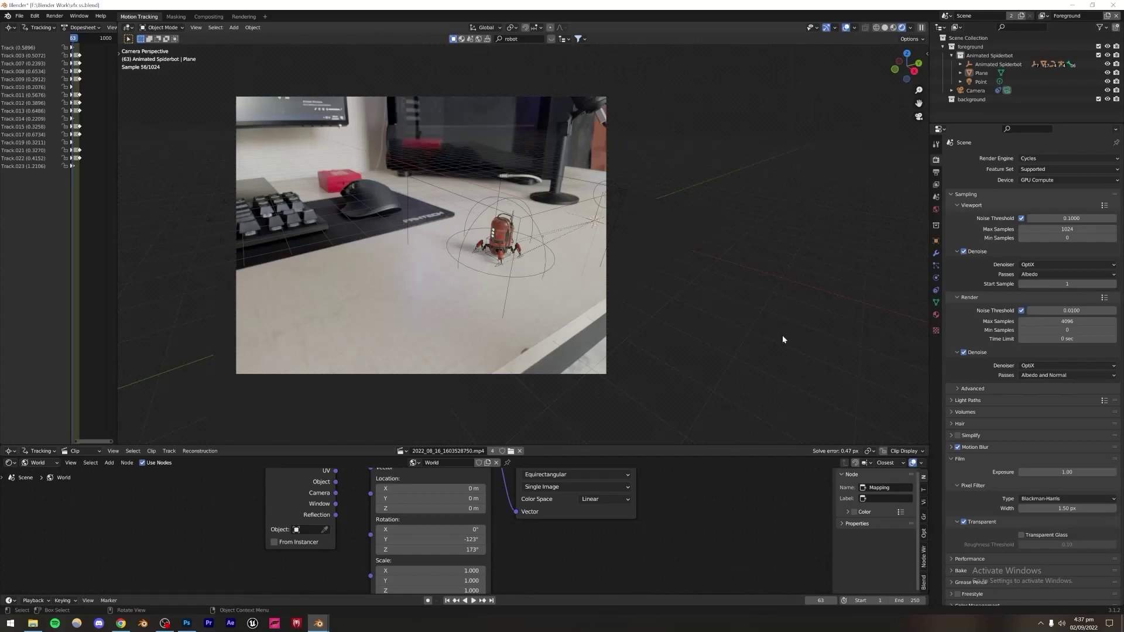
Step: Open the viewport overlay options for the spiderbot scene, close them and render the current frame
left_click(854, 27)
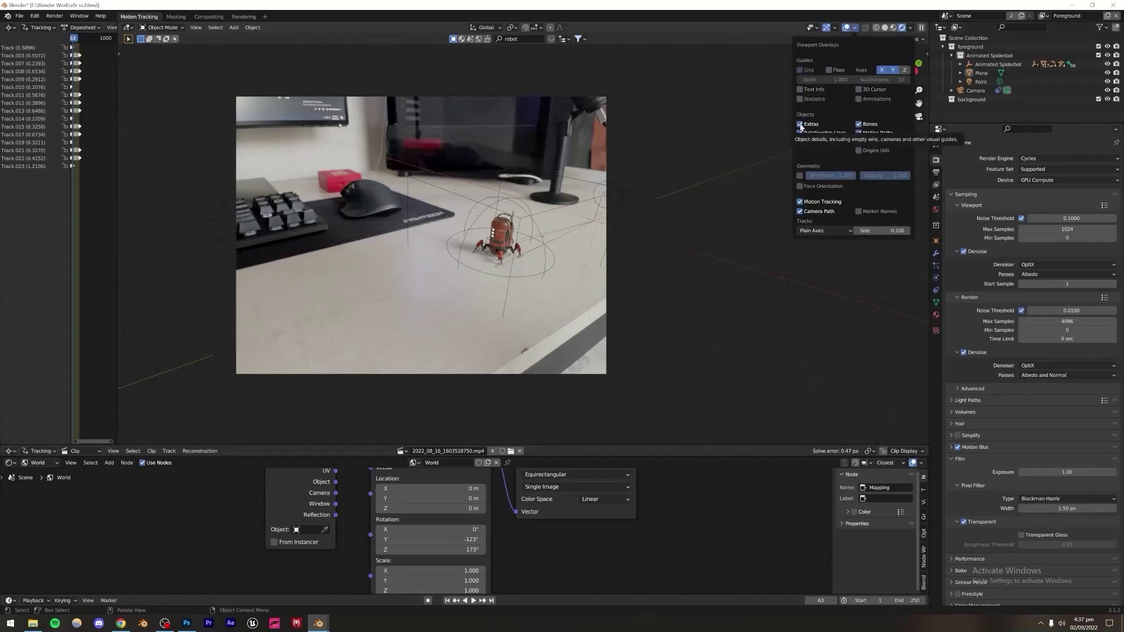
left_click(456, 282)
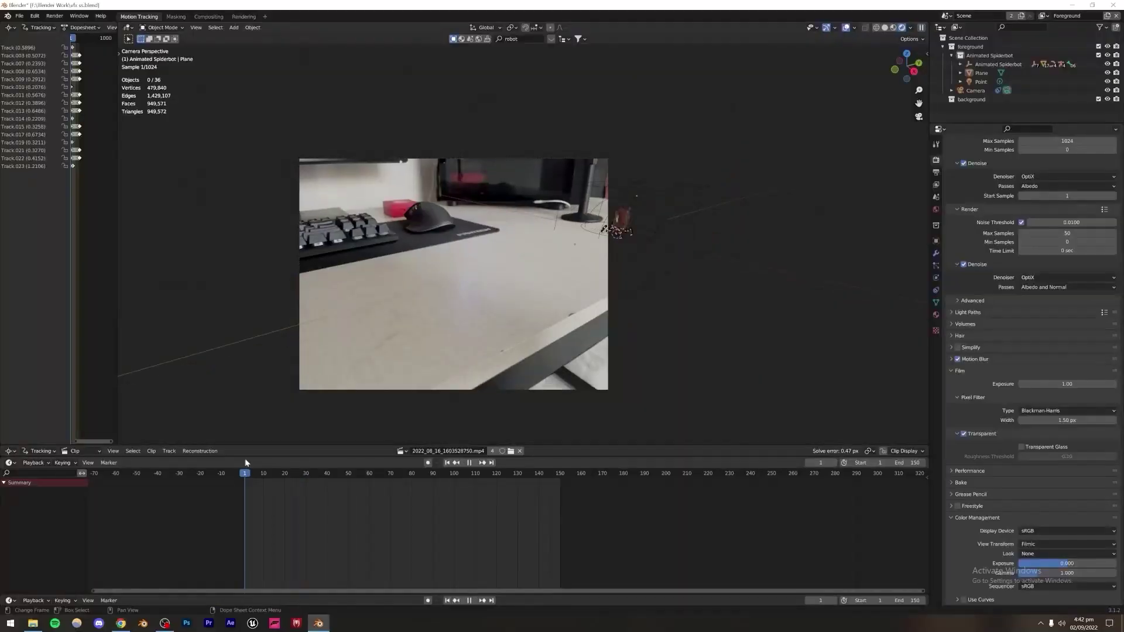
key("F12")
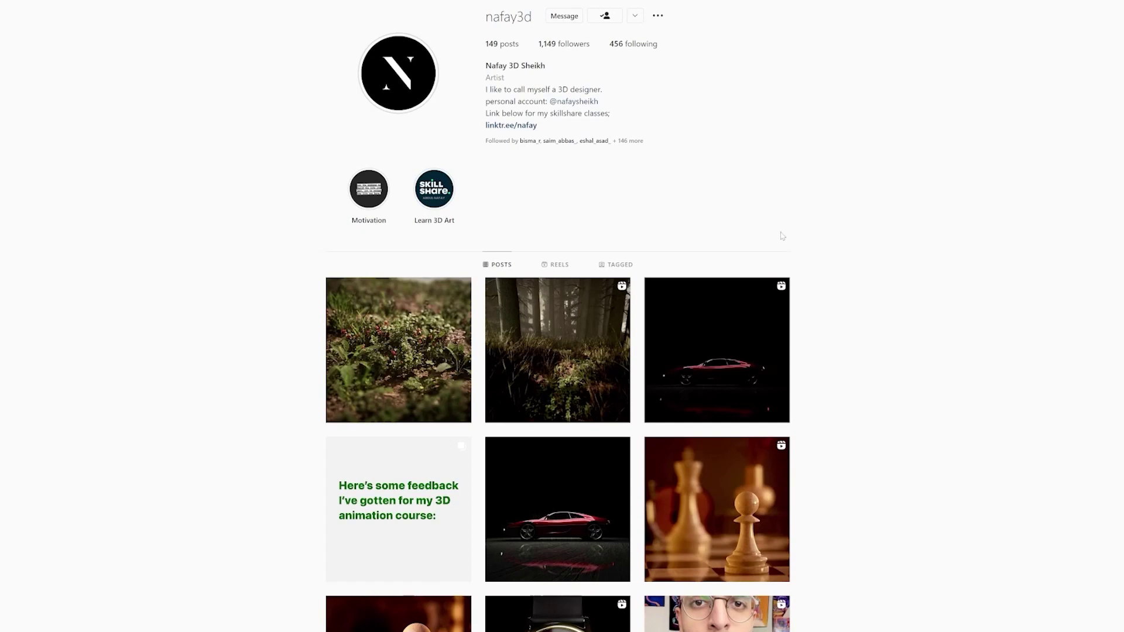
Step: Look over the 3D artist's Instagram profile header and the first rows of posts
left_click_drag(485, 21, 542, 25)
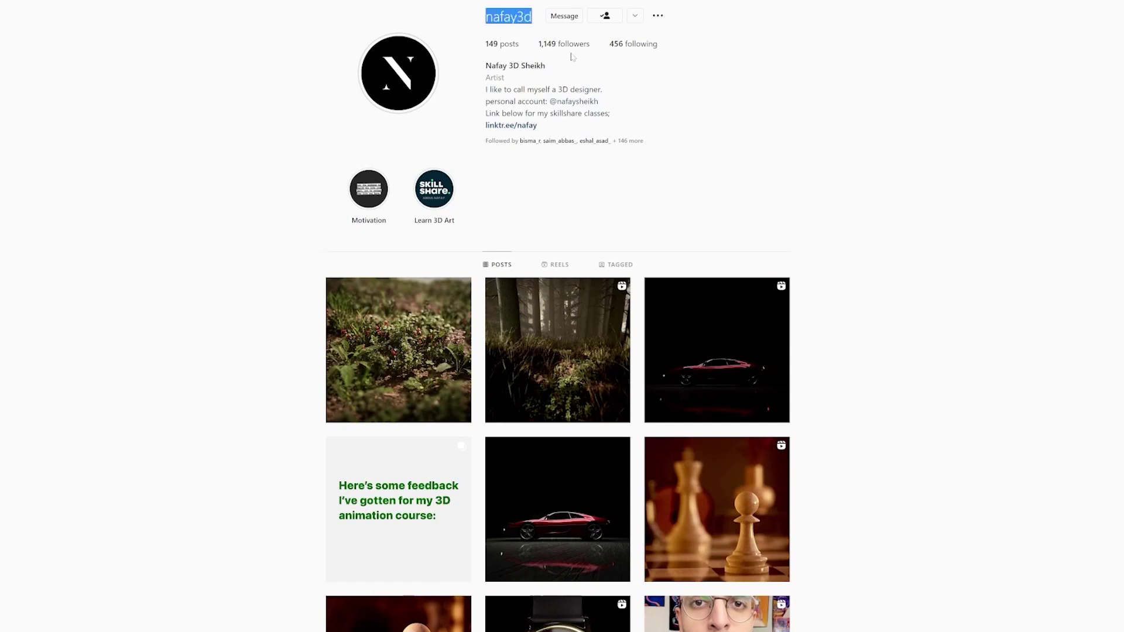
left_click(894, 229)
scroll(784, 293, "down", 8)
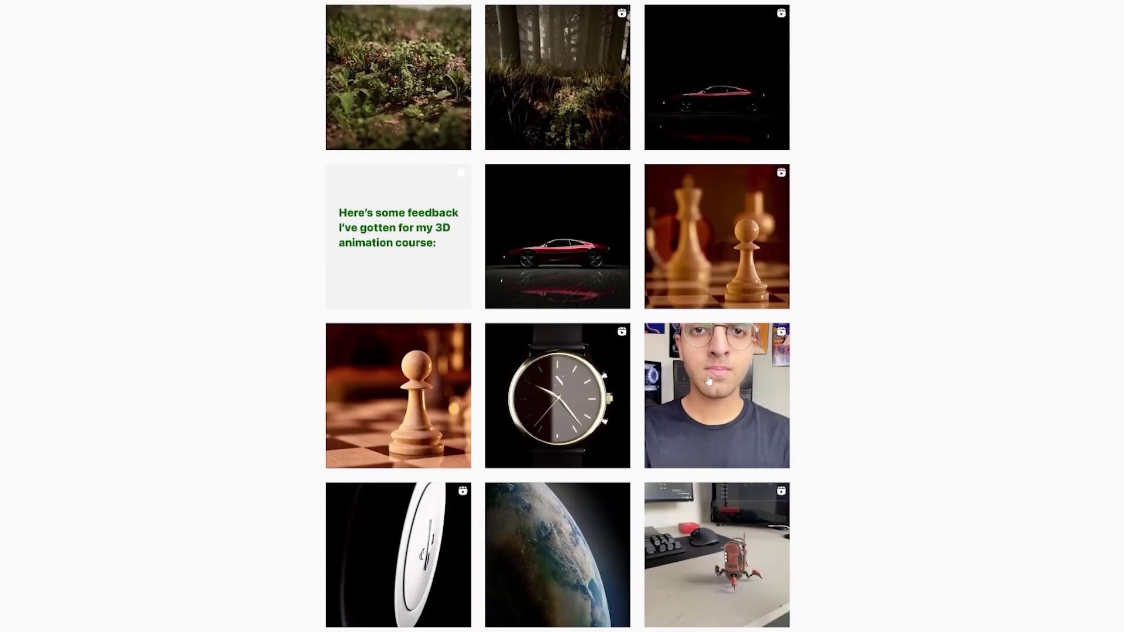
scroll(682, 381, "up", 7)
scroll(682, 381, "up", 1)
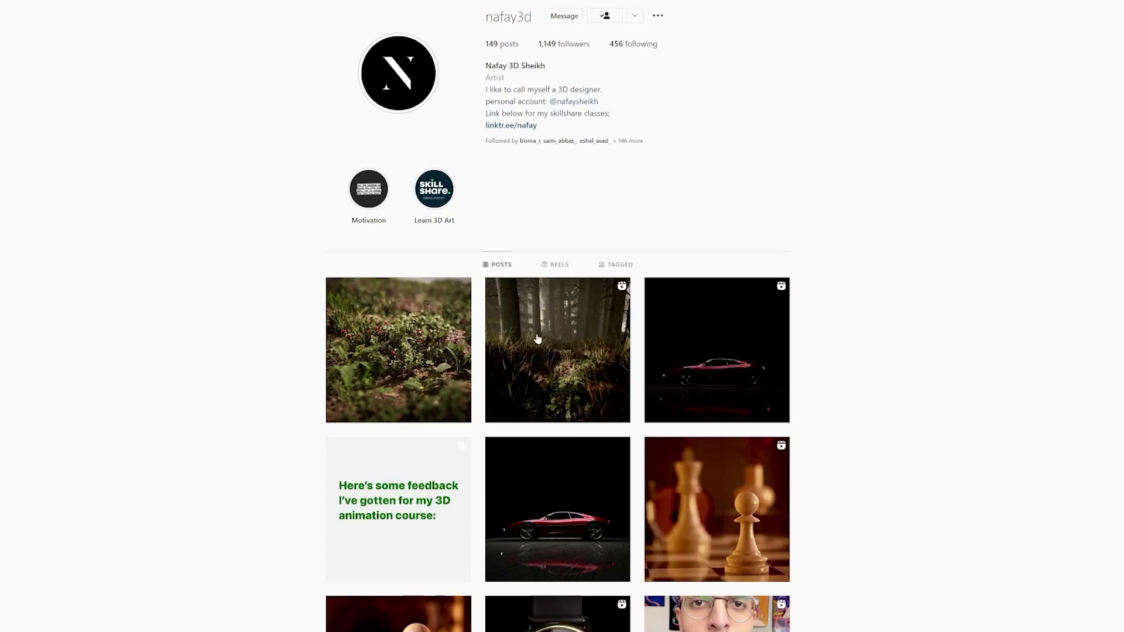
Step: View the berry plant render and the forest animation posts, and return to the profile
left_click(458, 354)
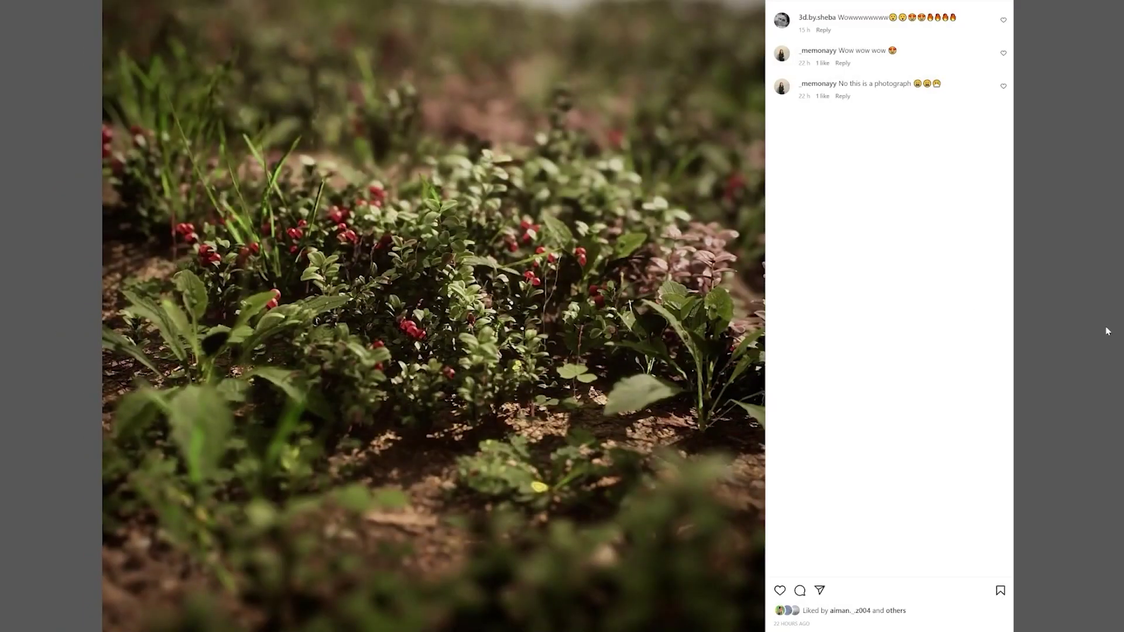
left_click(1073, 270)
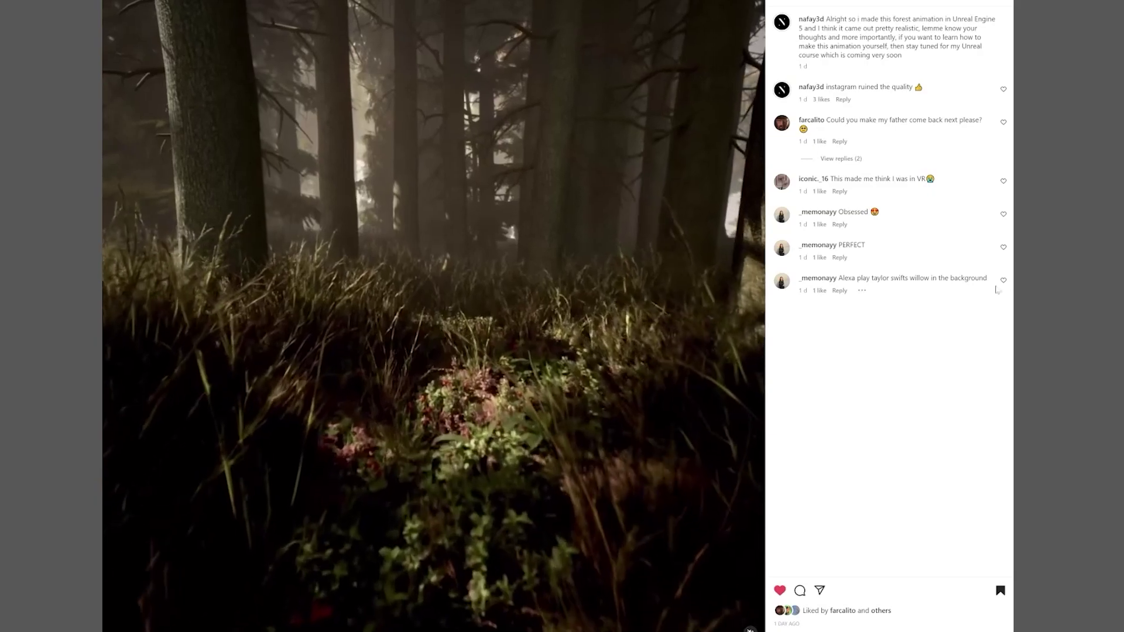
left_click(1073, 270)
Step: Browse the profile's older 3D and VFX posts, including the spiderbot, airplane and car clips
scroll(933, 345, "down", 10)
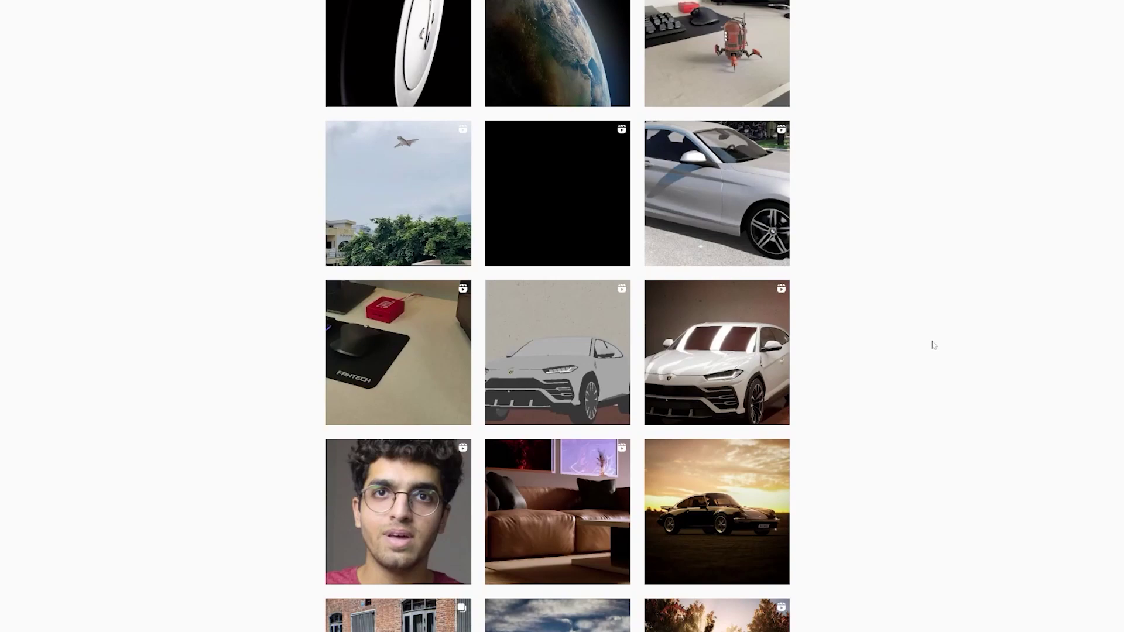
scroll(934, 345, "up", 4)
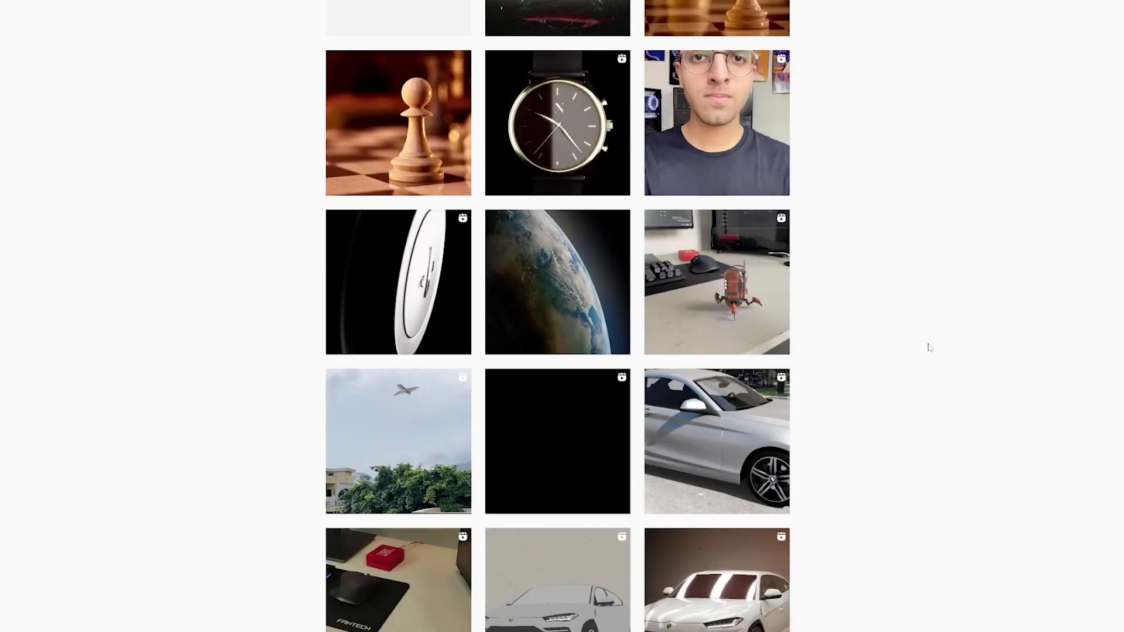
scroll(929, 346, "up", 5)
scroll(783, 385, "up", 3)
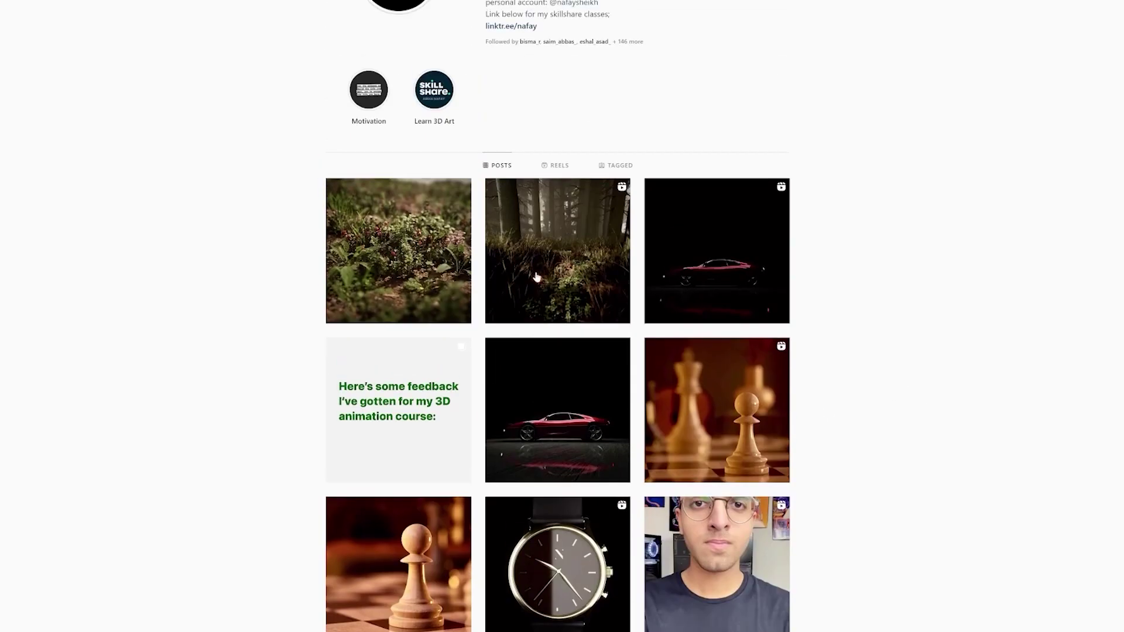
scroll(947, 298, "up", 2)
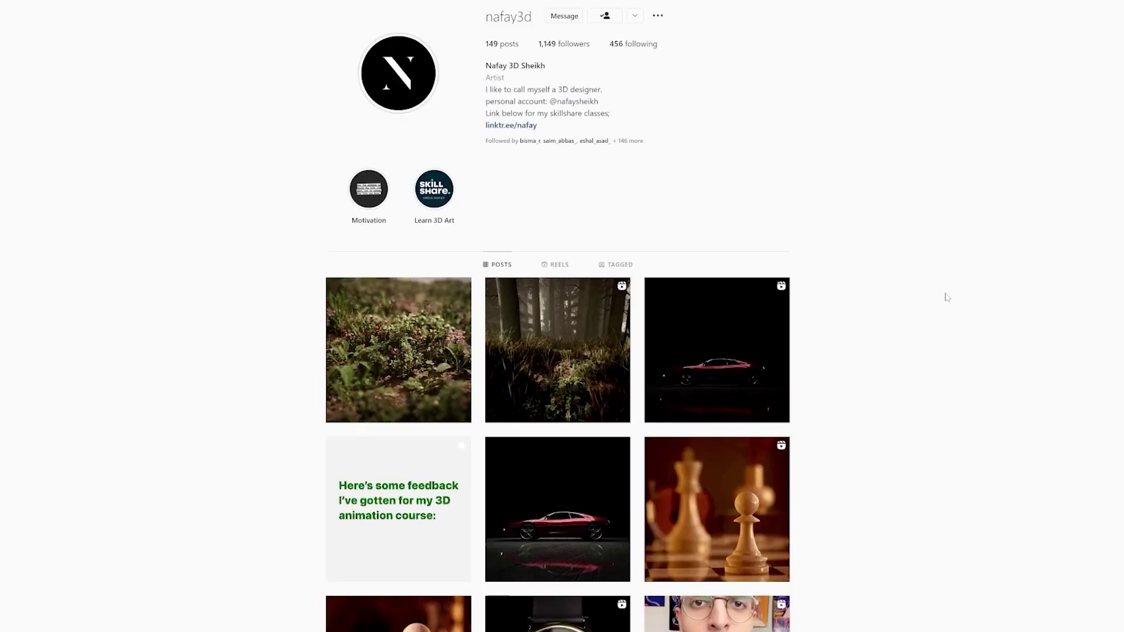
scroll(943, 300, "down", 16)
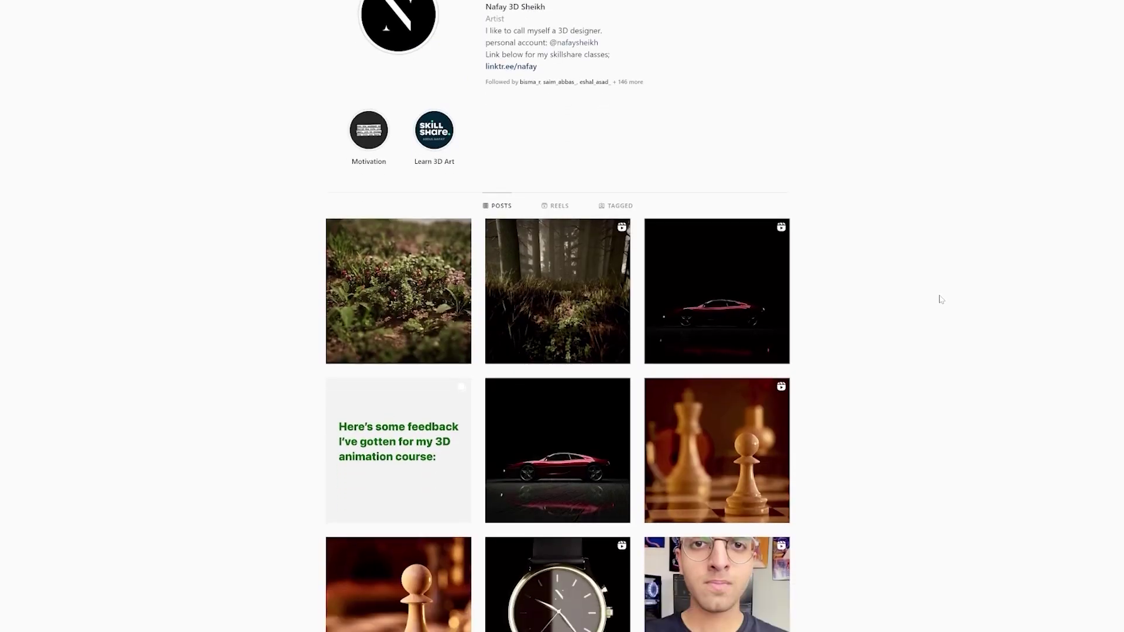
scroll(927, 310, "down", 3)
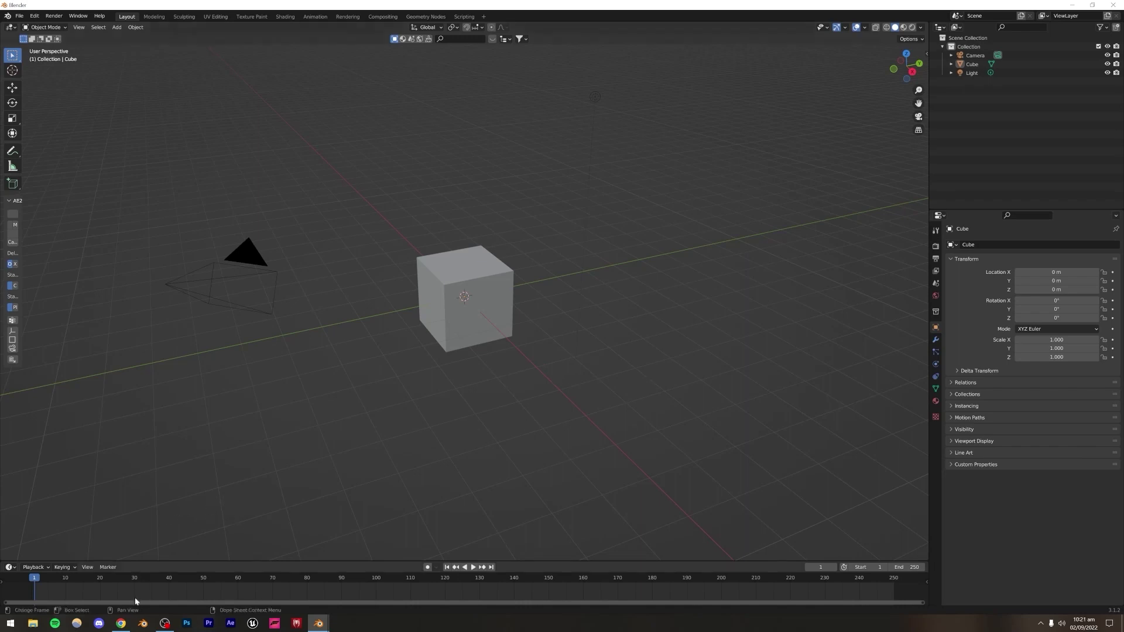
Step: Switch to Chrome and search Google for "iphone lidar scanner" in the blank tab
left_click(121, 623)
left_click(119, 7)
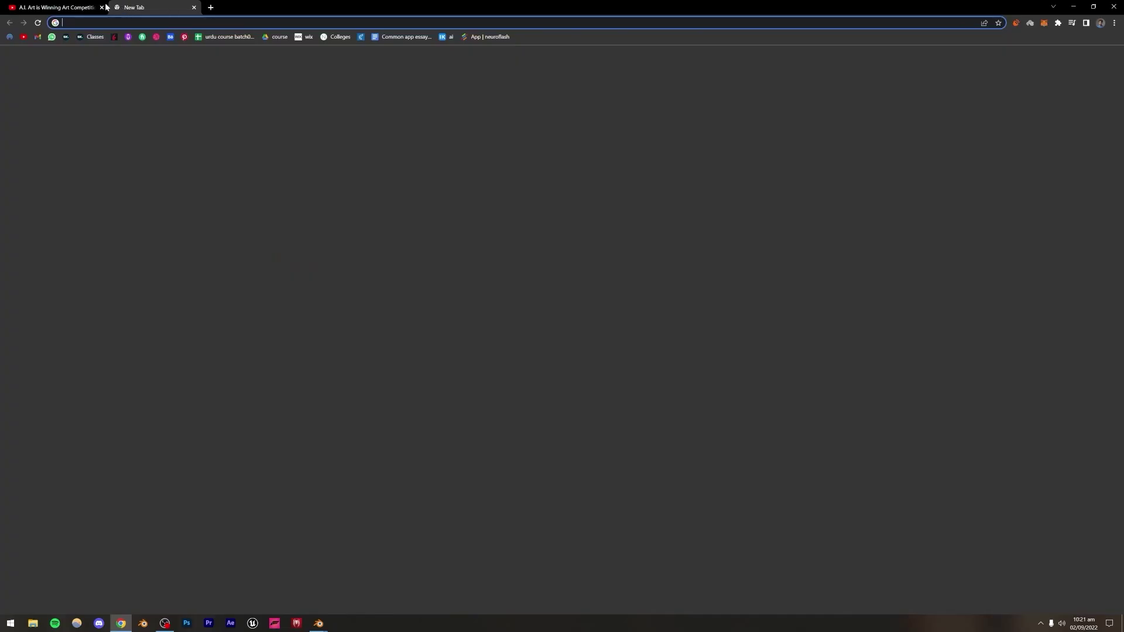
left_click(58, 7)
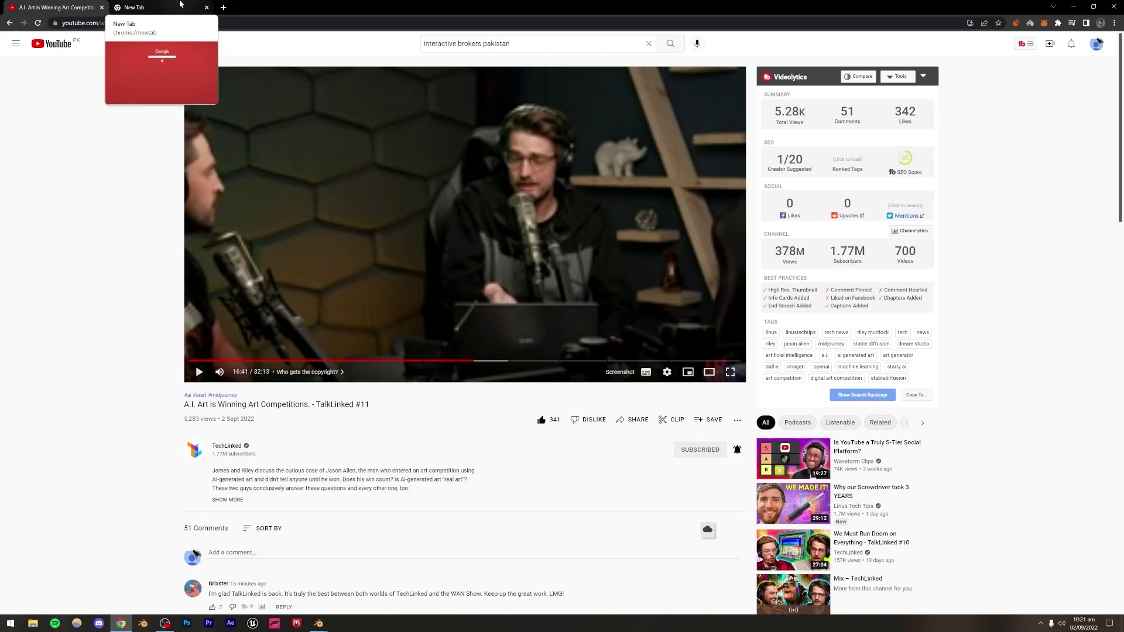
left_click(157, 6)
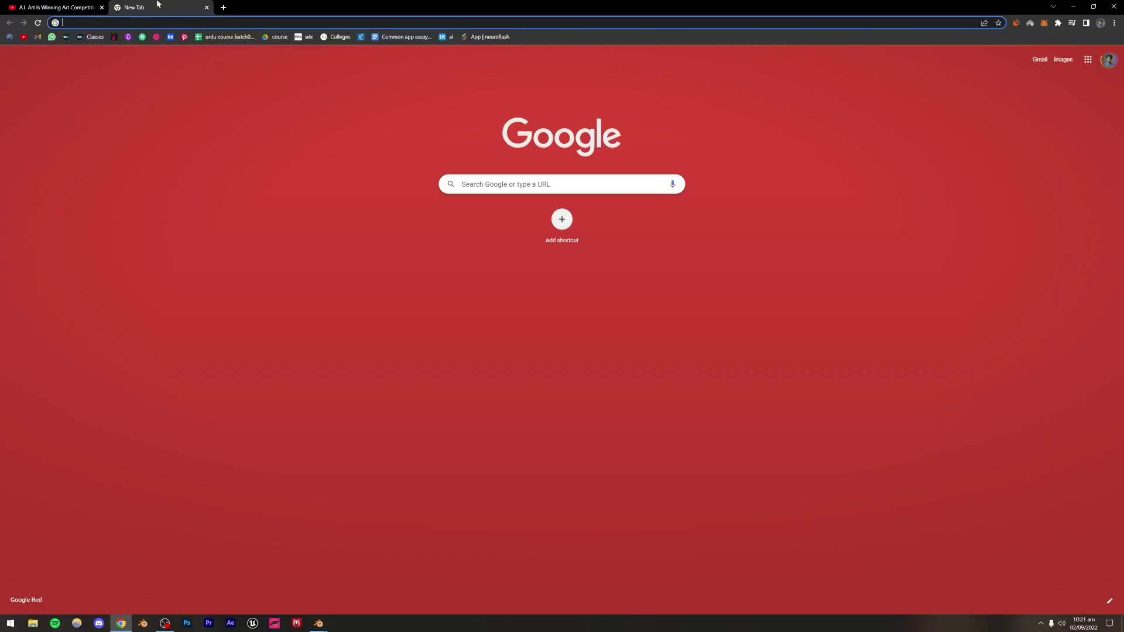
type("ipho")
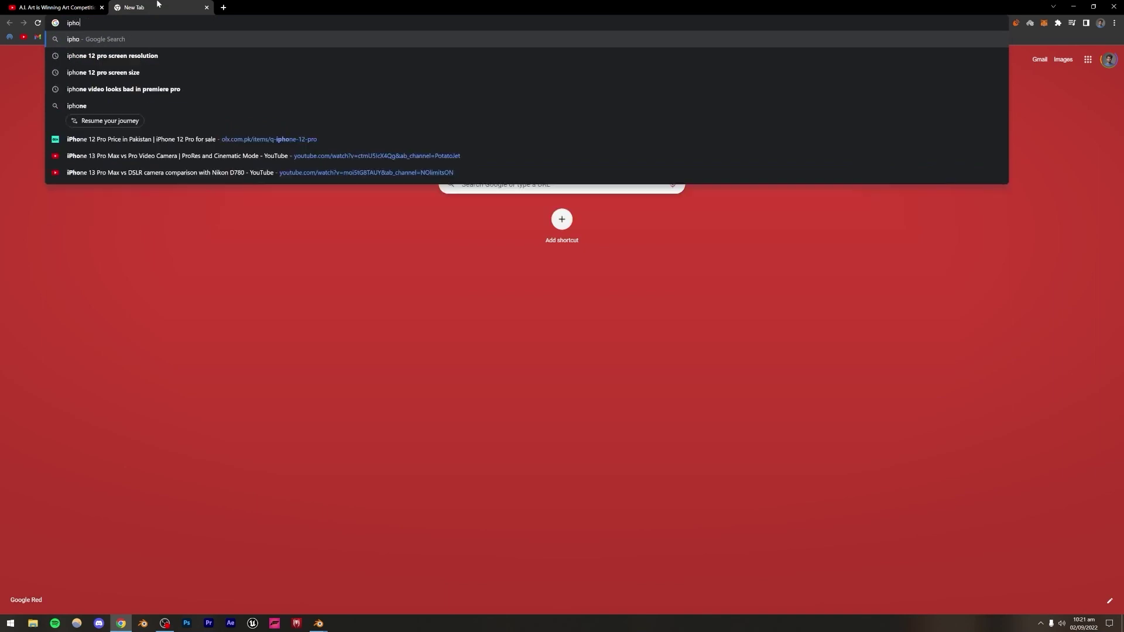
type("ne lidar scanner")
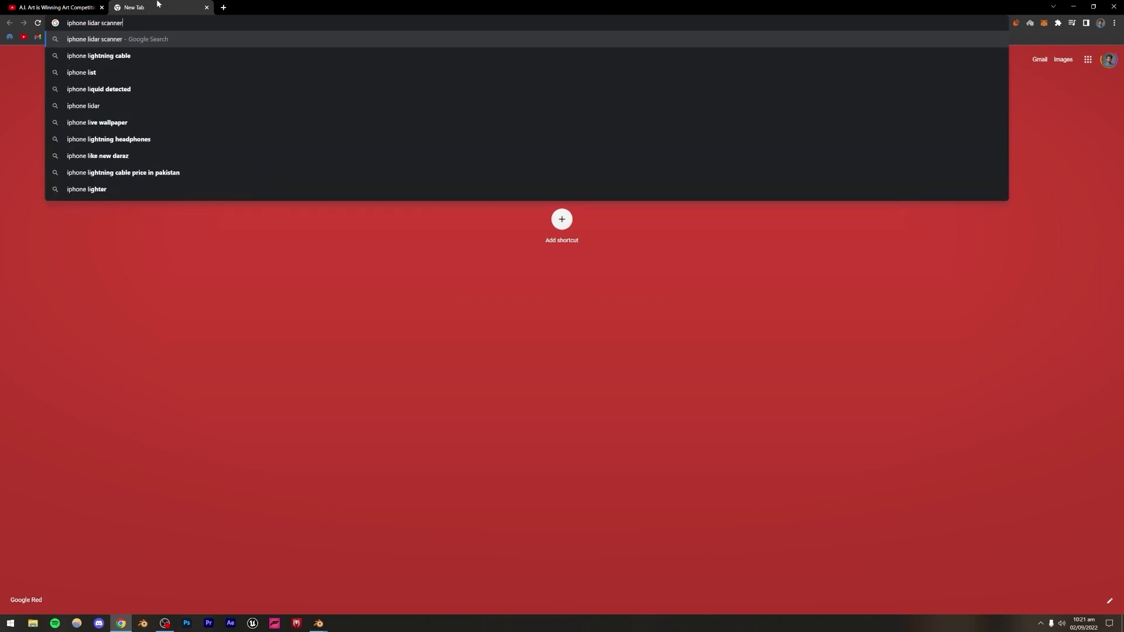
key("Return")
Step: Show the image results and enlarge the first picture, the iPhone back with the labelled lidar scanner
left_click(121, 79)
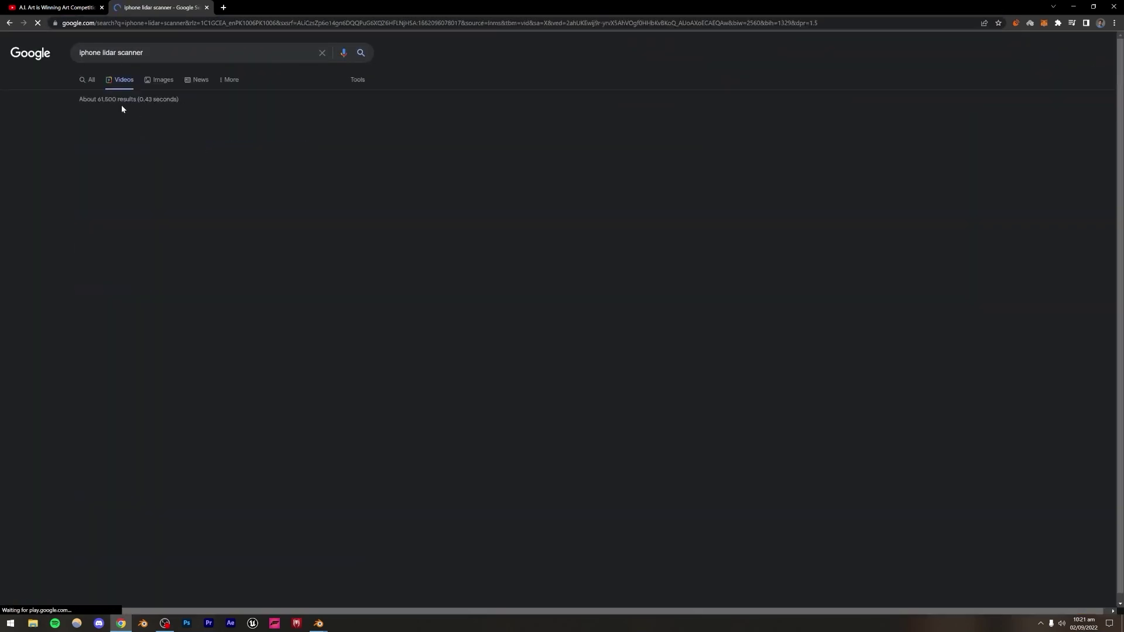
left_click(154, 79)
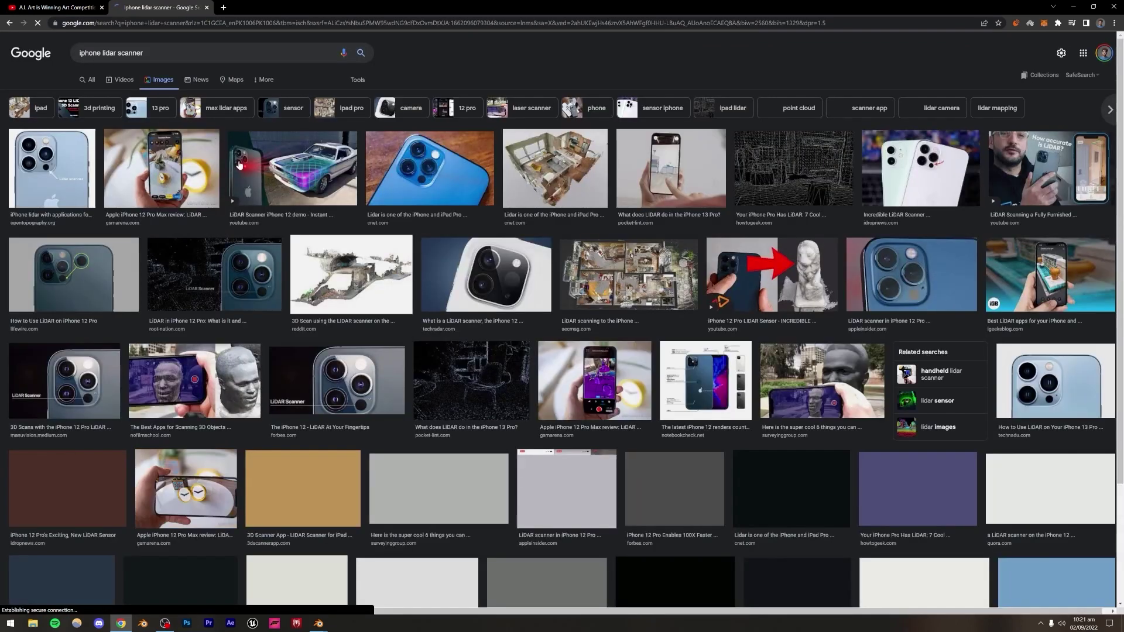
left_click(52, 168)
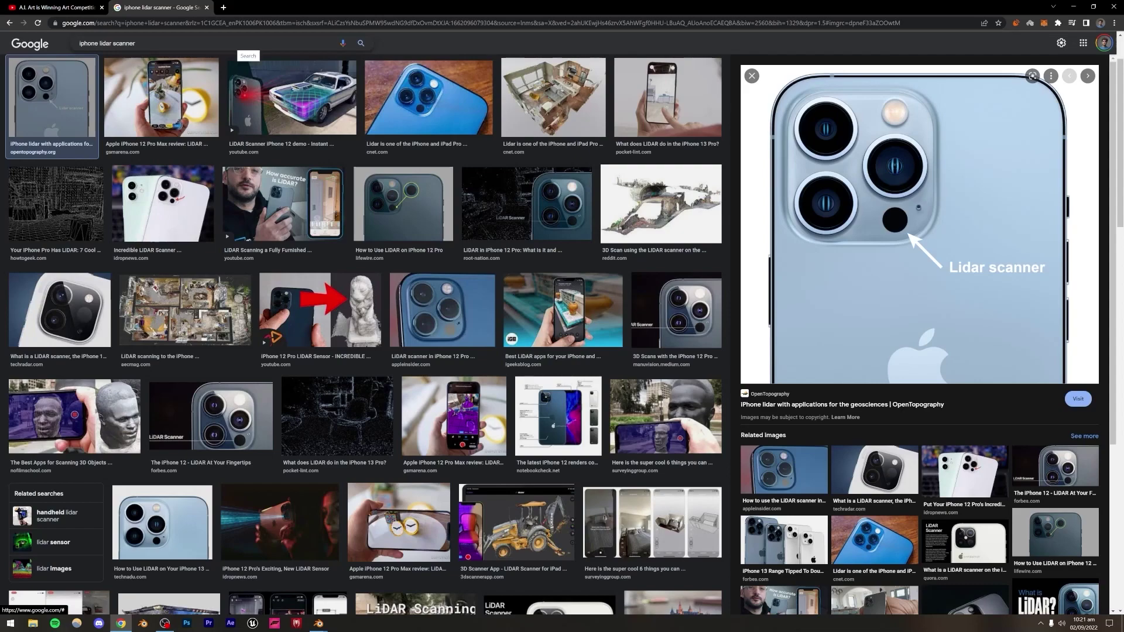
Step: Open YouTube in a new tab, search for "camtrackar" and look over the video results
left_click(223, 7)
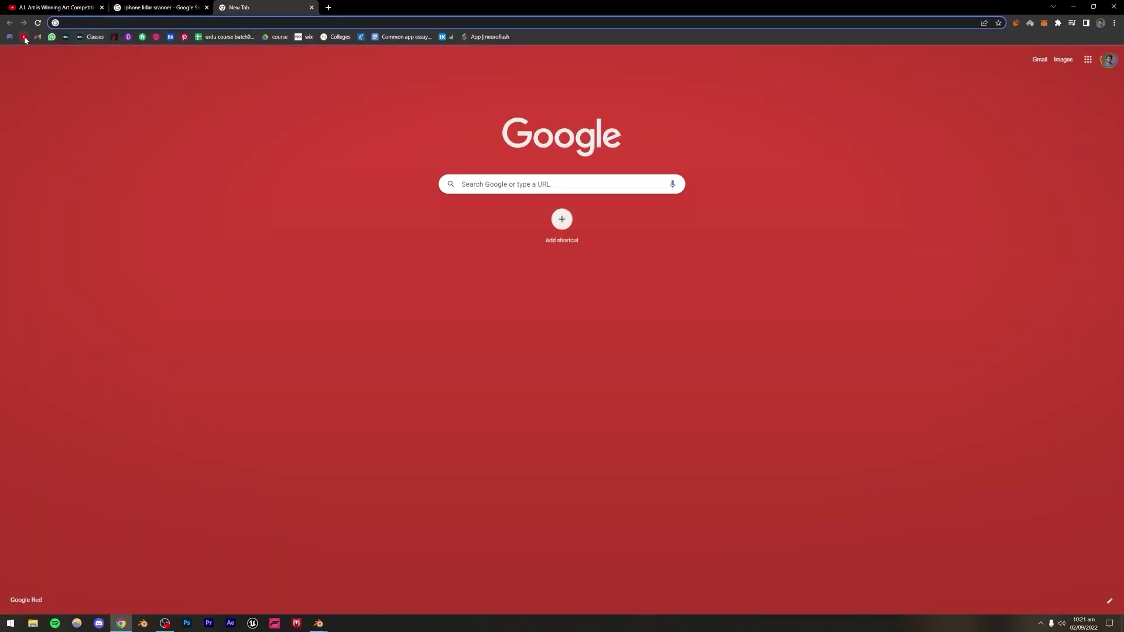
left_click(24, 38)
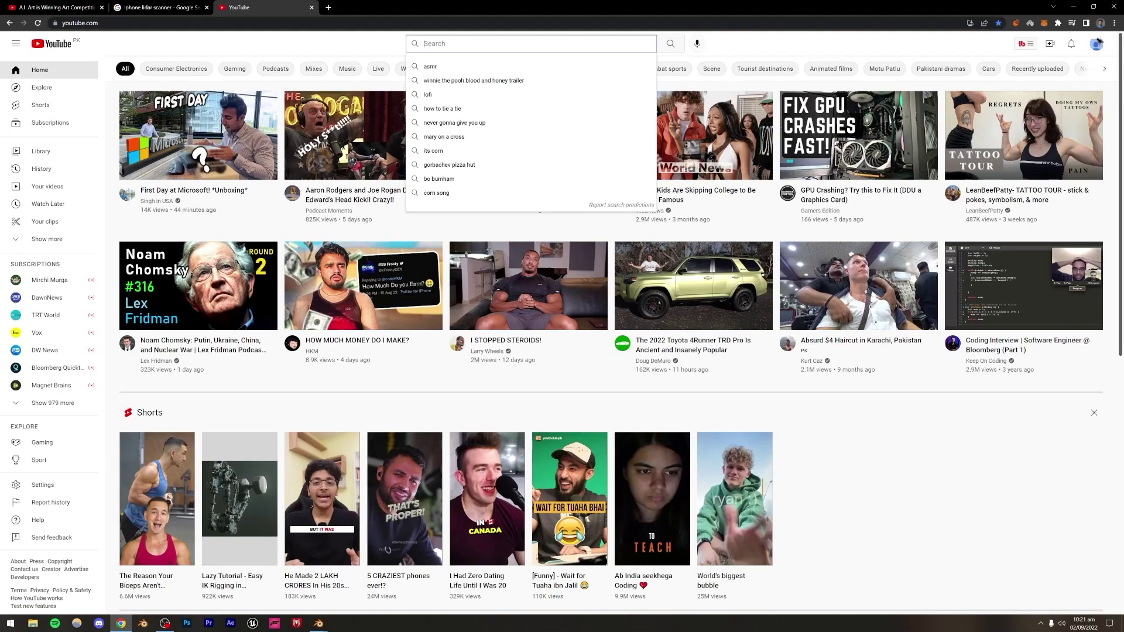
type("camtrackar")
key("Return")
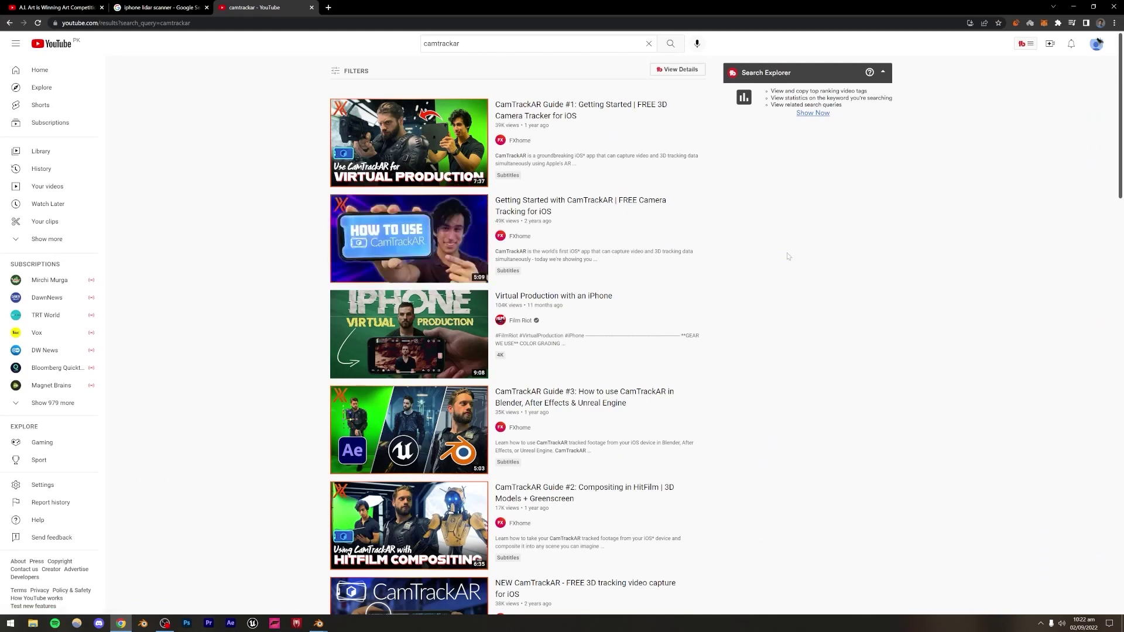
mouse_move(582, 255)
Step: Close the lidar search tab and launch a new Blender session
left_click(206, 7)
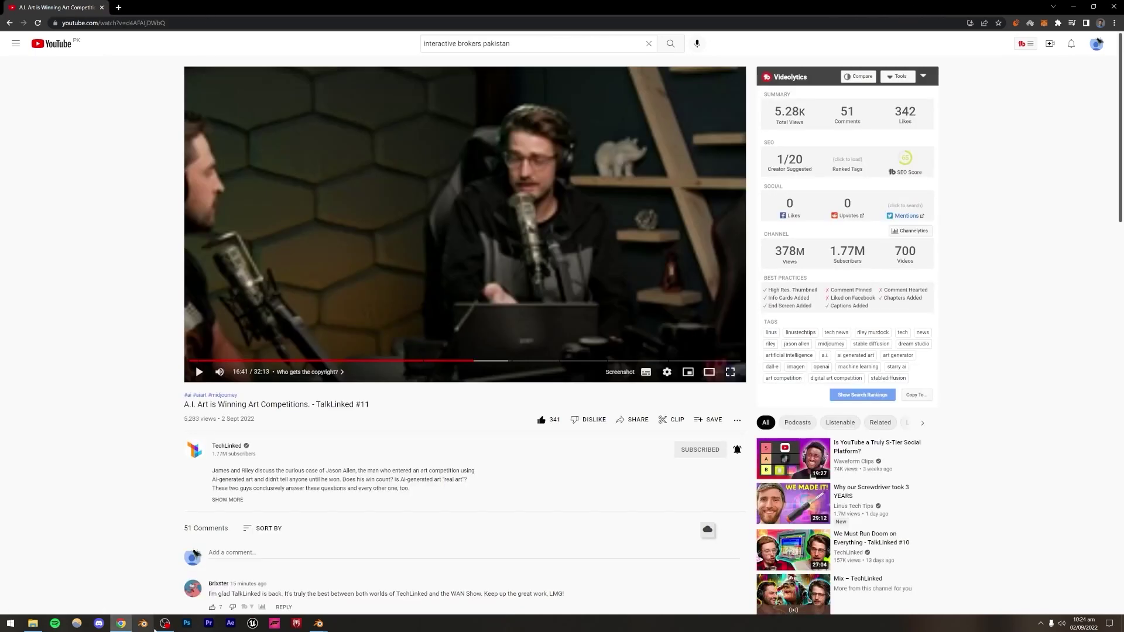
left_click(143, 623)
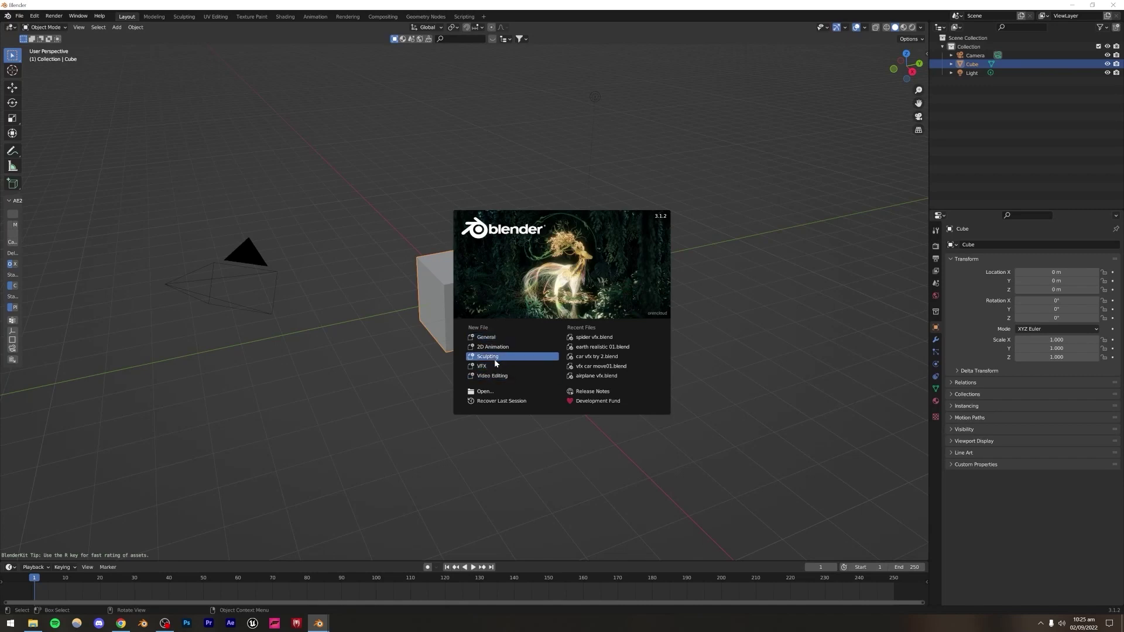
Step: Create a new VFX project and preview the desk footage 2022_08_16_1603528750.mp4 in VLC, closing the player when done
left_click(483, 367)
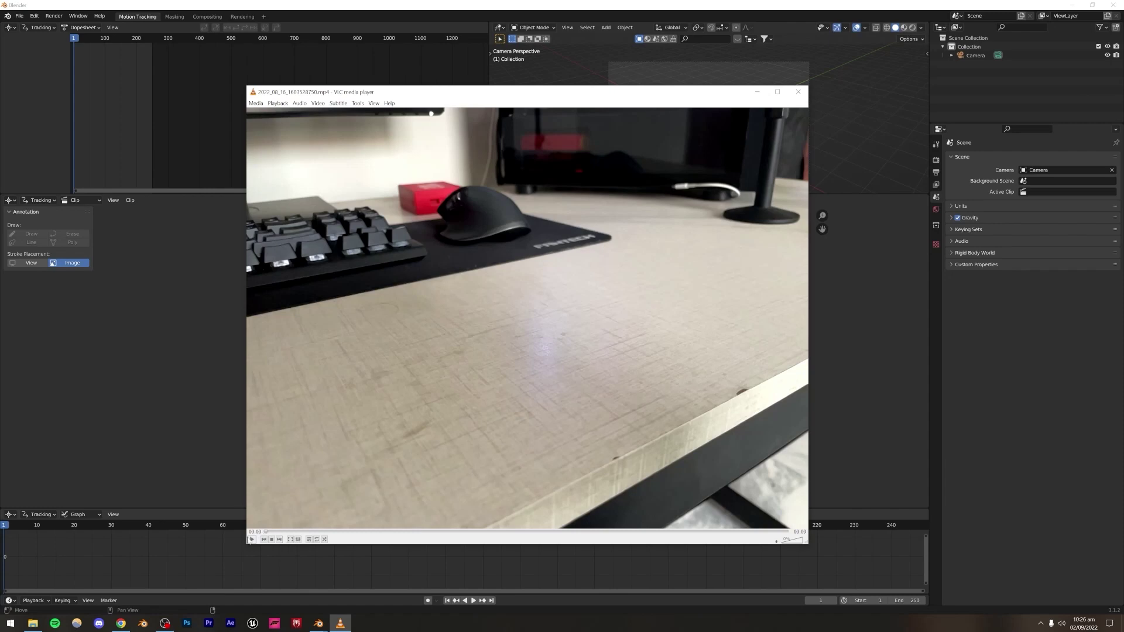
left_click(251, 540)
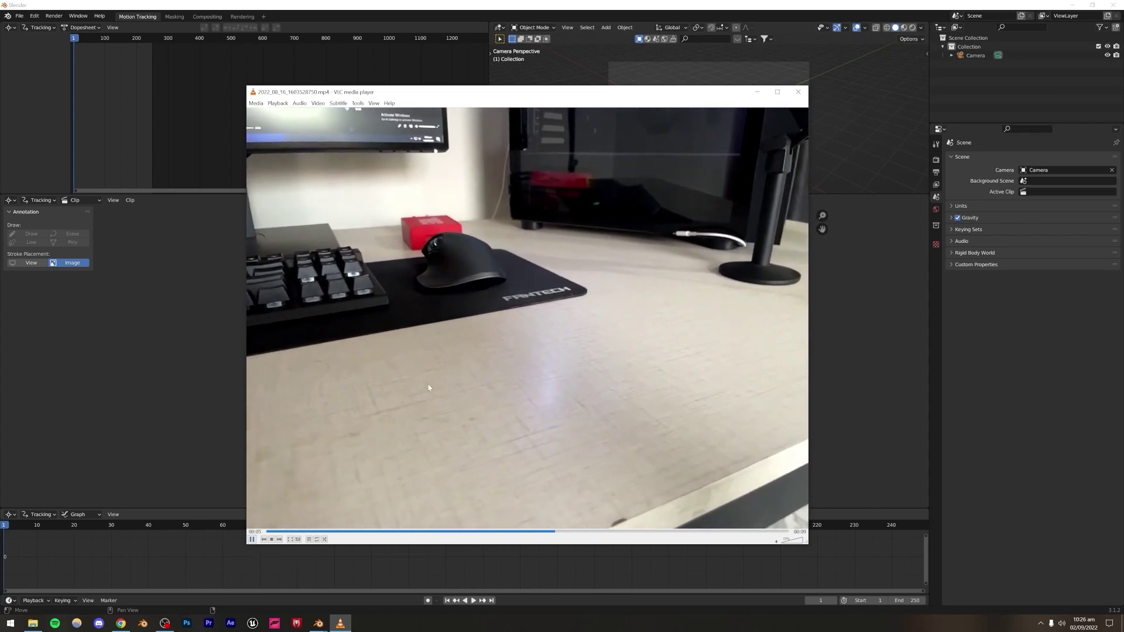
key("space")
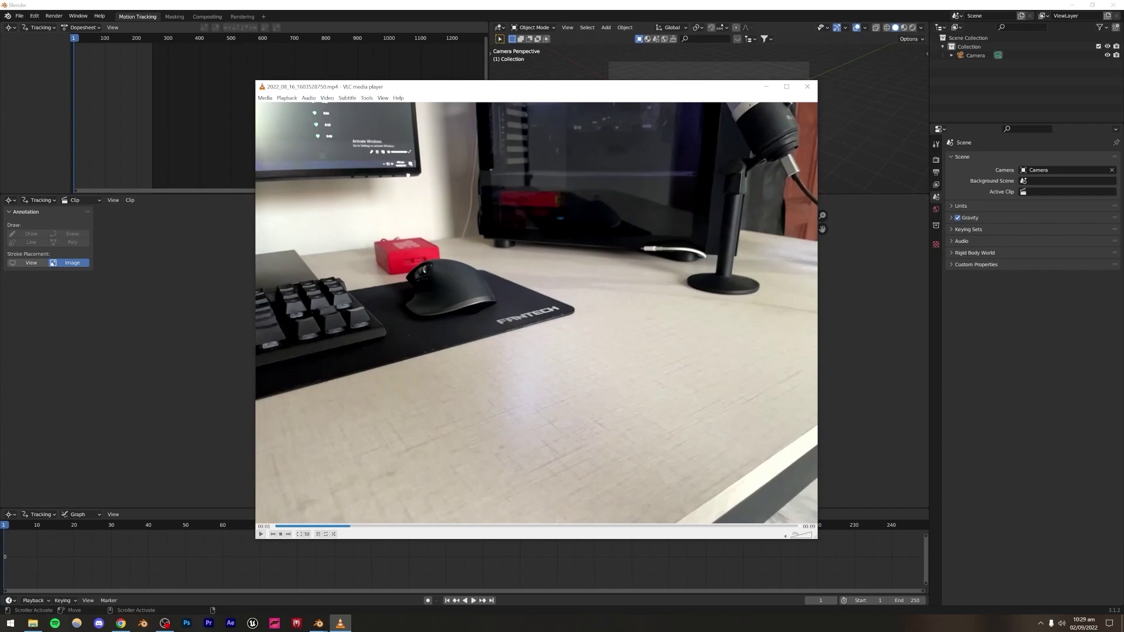
left_click(808, 86)
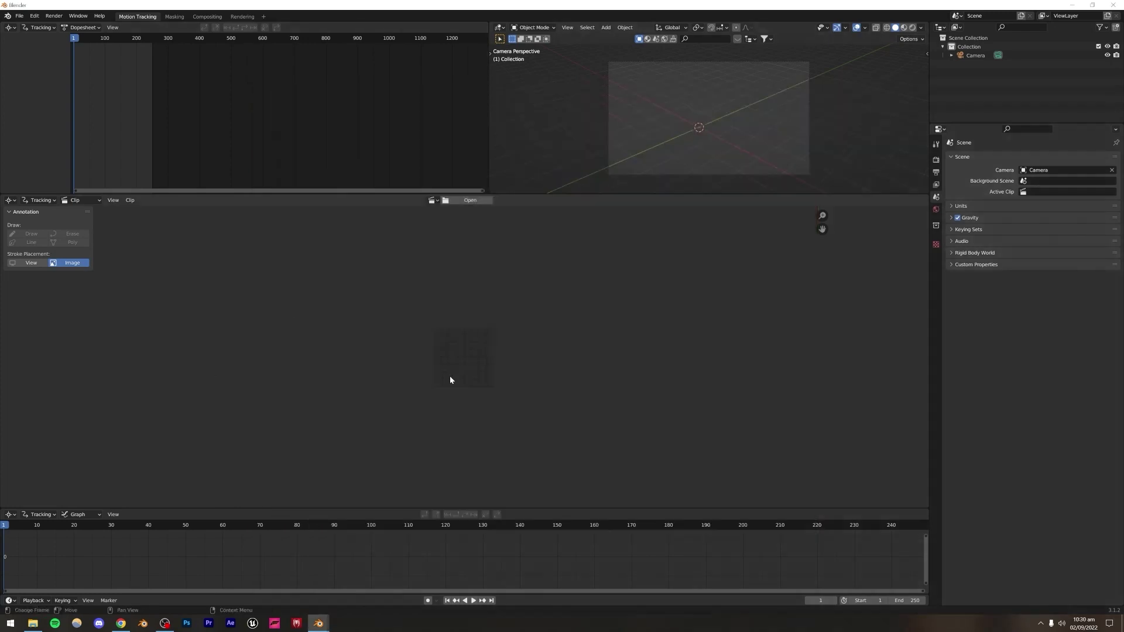
left_click(32, 623)
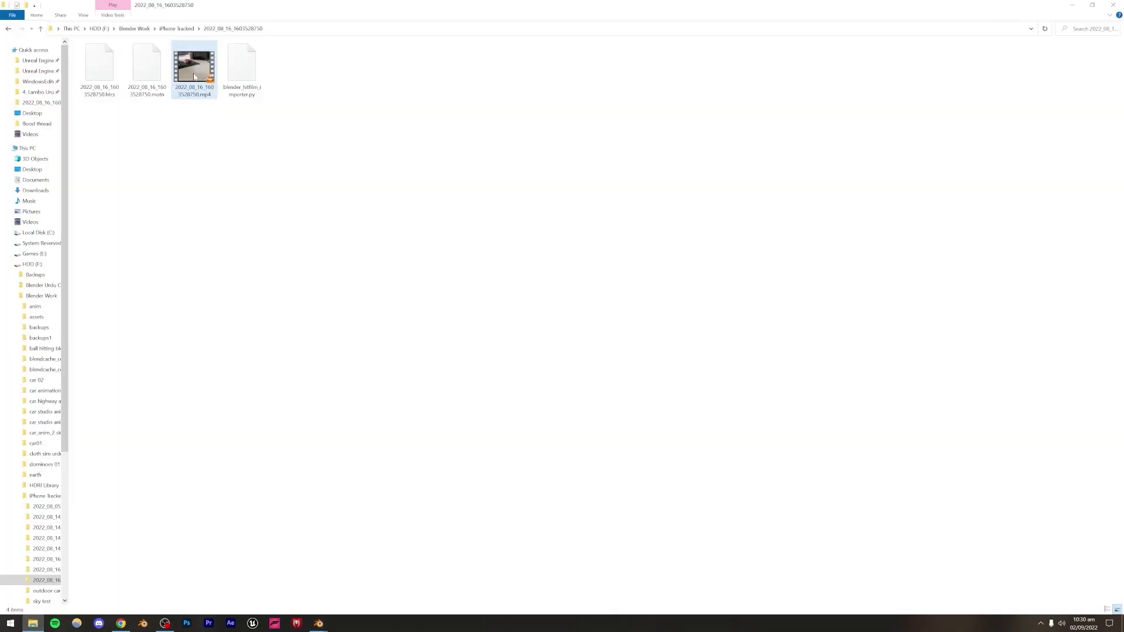
left_click_drag(195, 73, 450, 348)
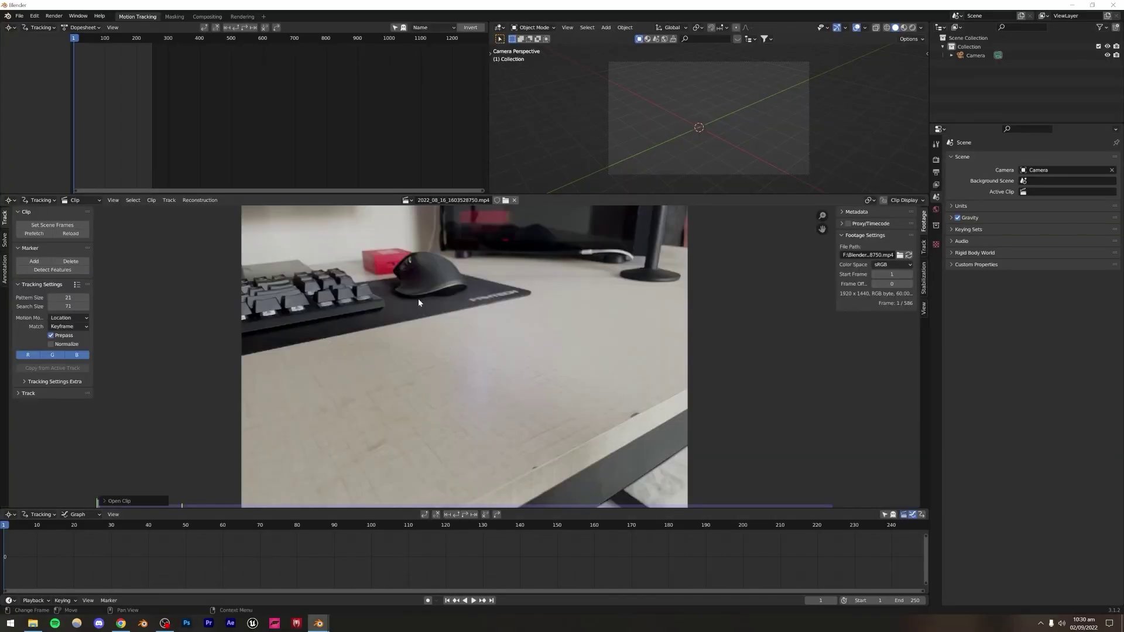
key("ctrl+z")
left_click(468, 201)
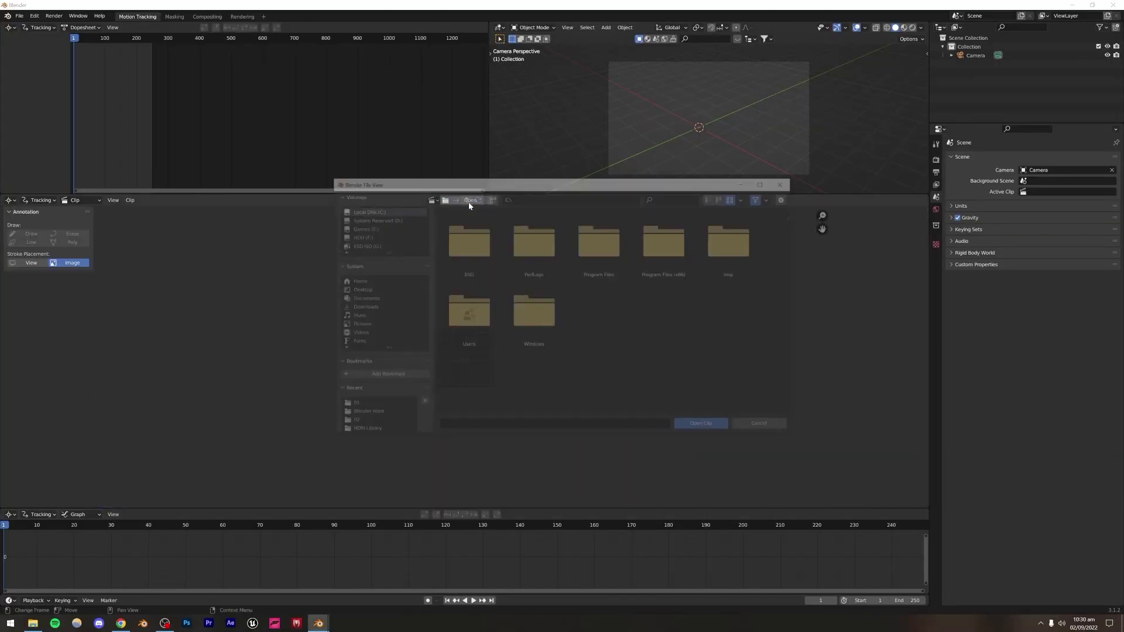
left_click(780, 185)
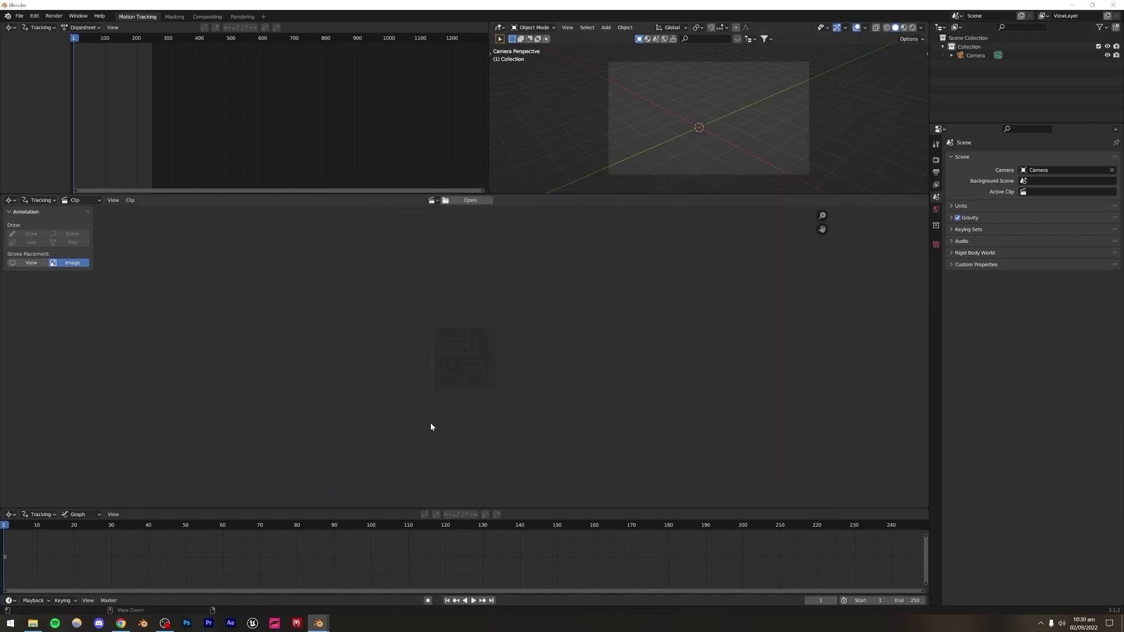
Step: Load 2022_08_16_1603528750.mp4 from its File Explorer folder into the clip editor, play it briefly and match the scene frame range to the clip
left_click(33, 623)
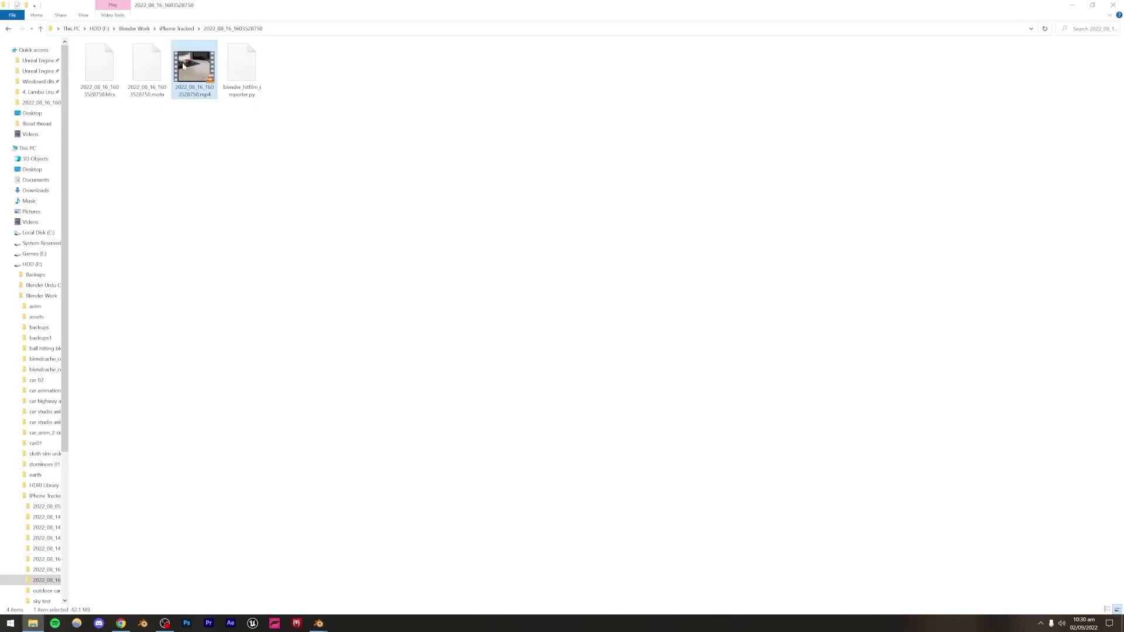
left_click_drag(183, 66, 441, 356)
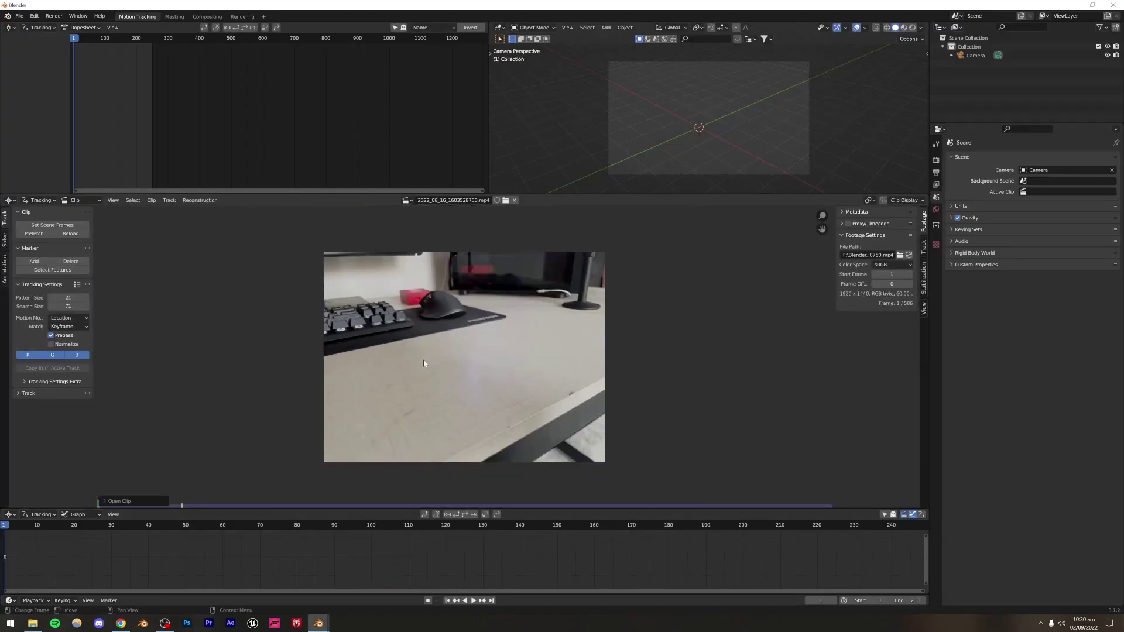
key("space")
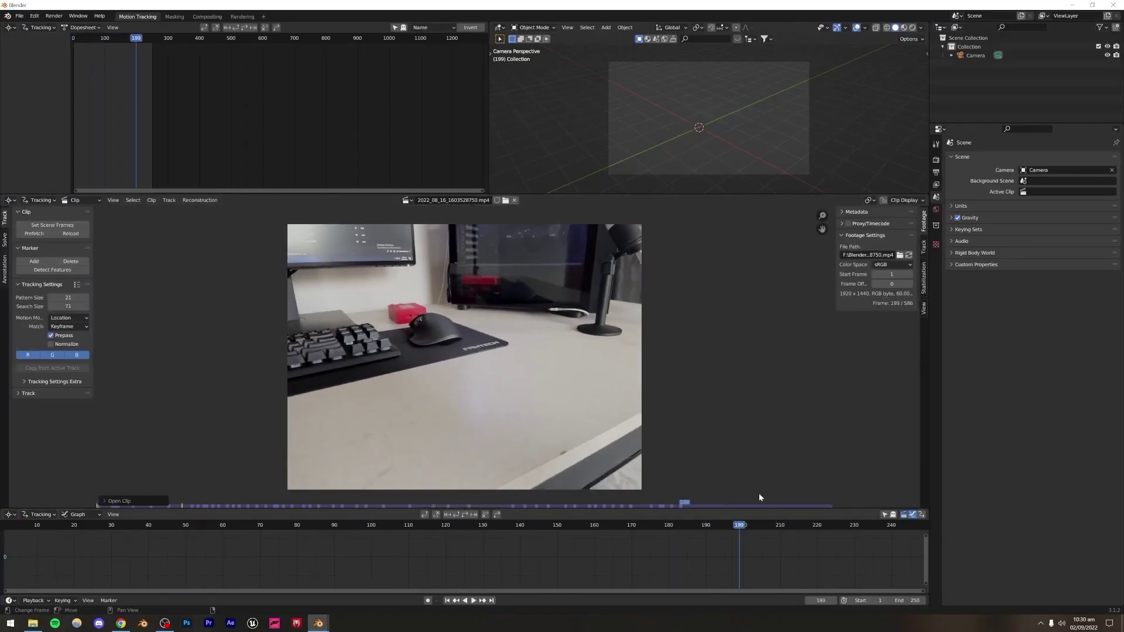
key("Escape")
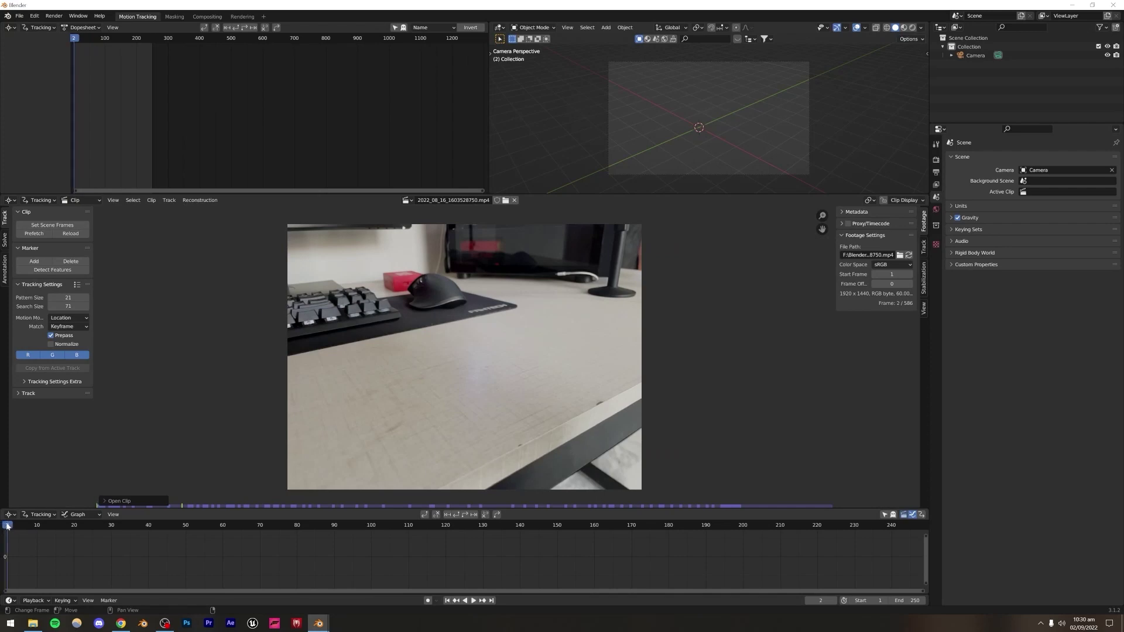
left_click(47, 226)
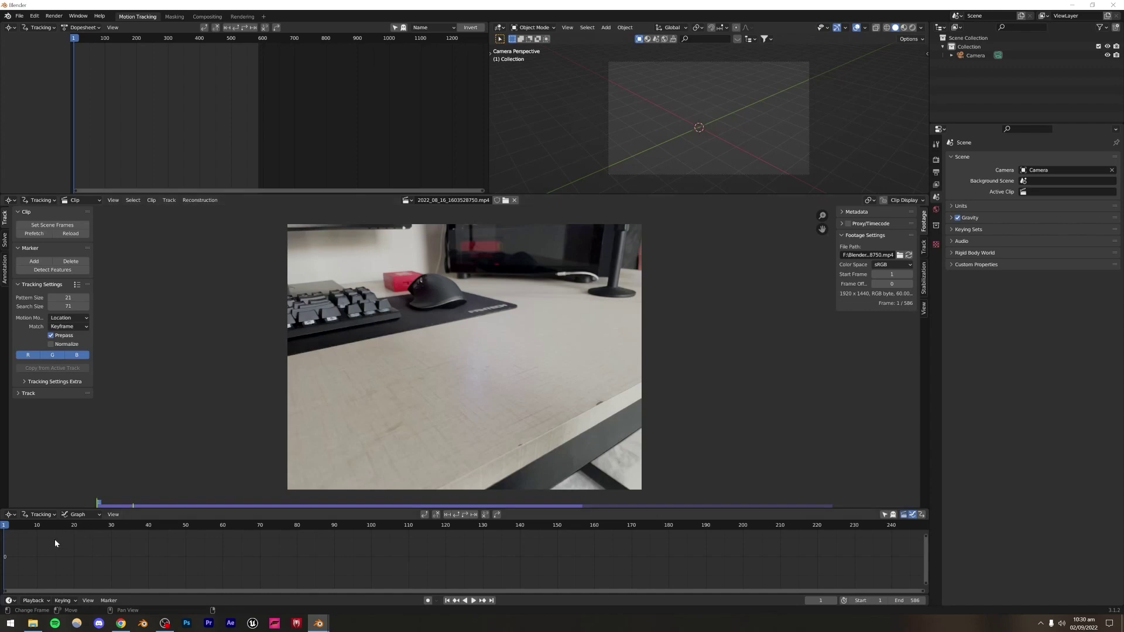
Step: Scrub the clip to frame 39, open the original mp4 in VLC to compare its colours, and return to Blender
left_click_drag(7, 539, 145, 533)
left_click(33, 623)
double_click(195, 71)
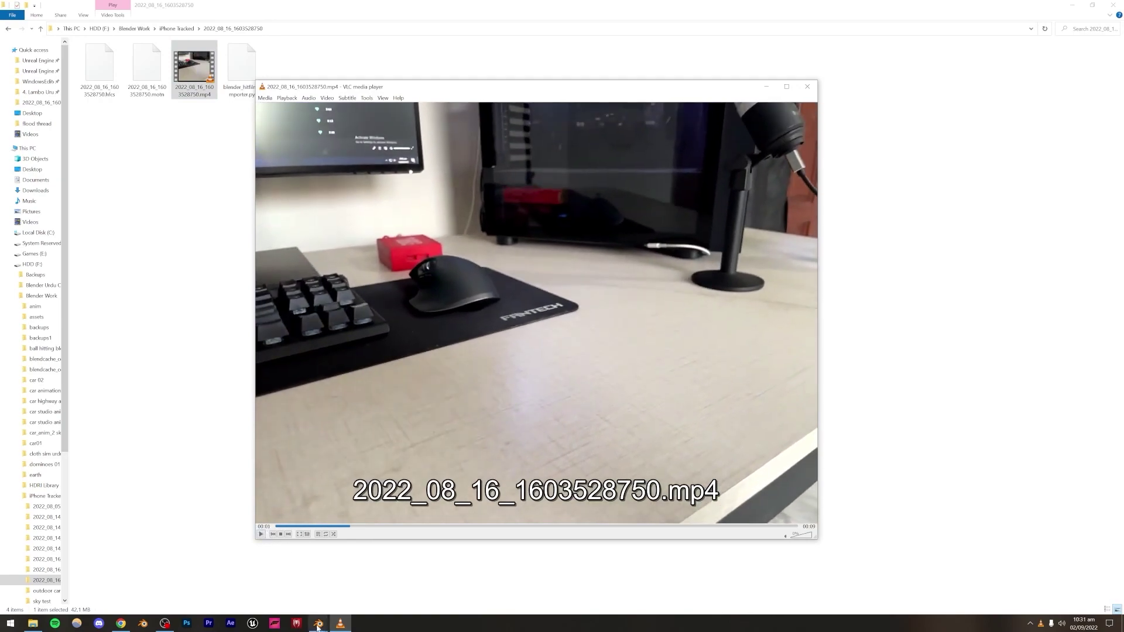
mouse_move(318, 624)
left_click(360, 579)
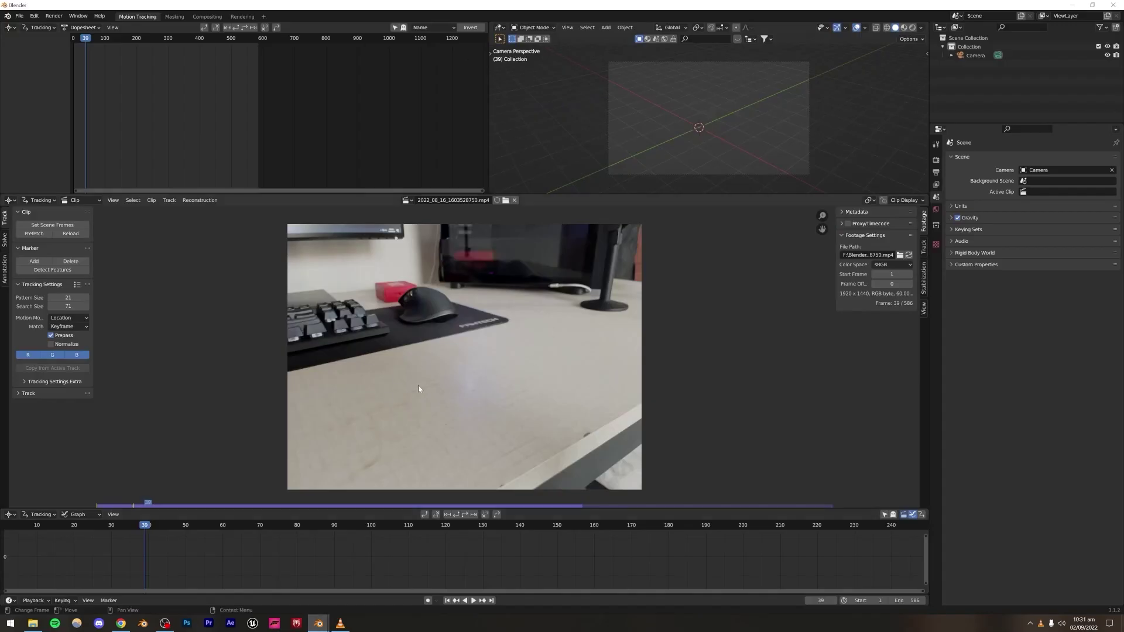
Step: Set the scene's color management view transform to Standard, comparing the clip's look against Filmic
left_click(936, 160)
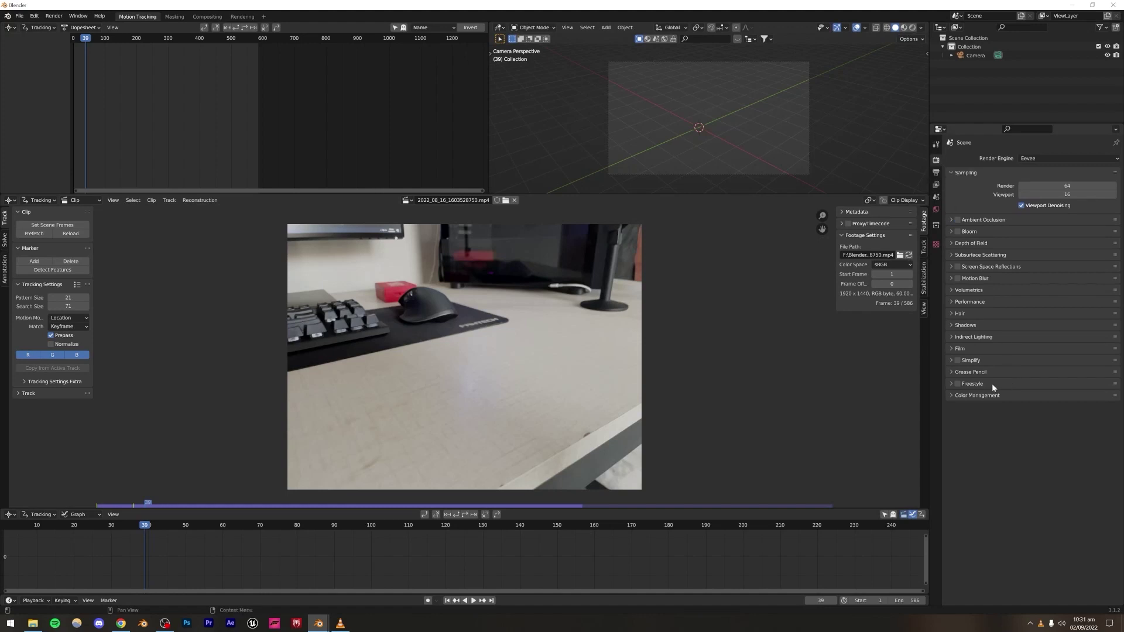
left_click(953, 396)
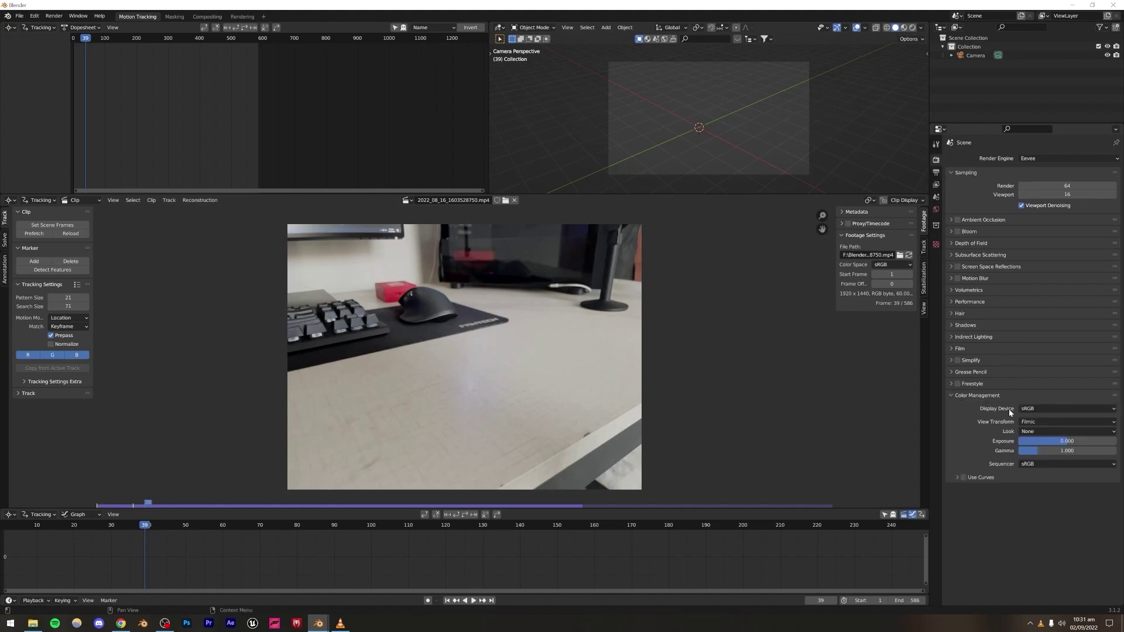
left_click(1037, 422)
left_click(1033, 435)
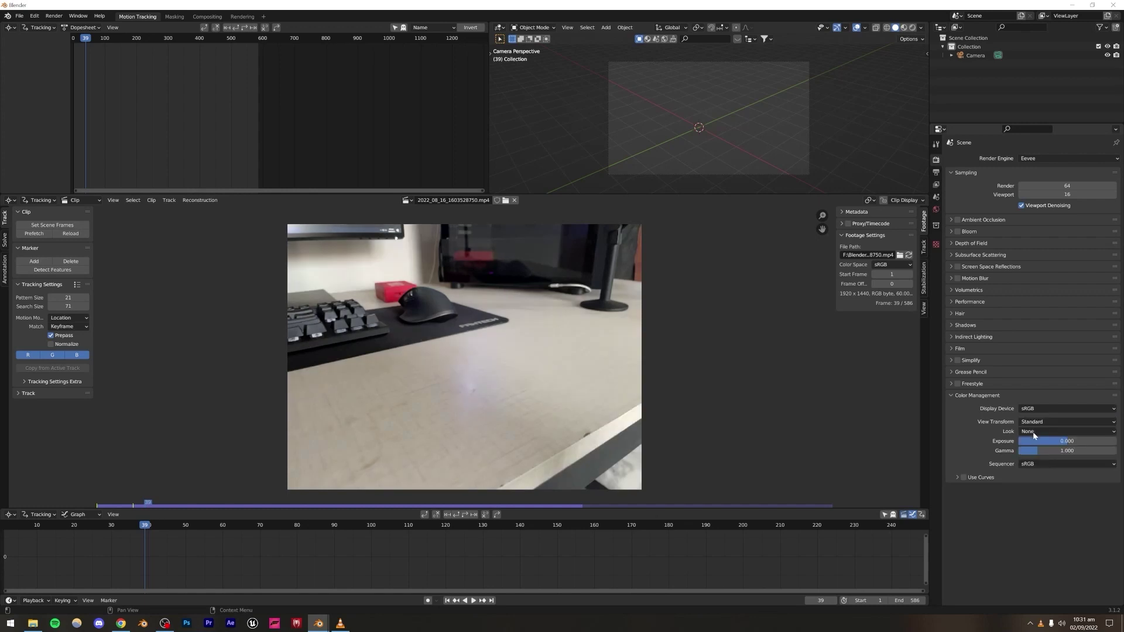
left_click(1038, 422)
left_click(1039, 435)
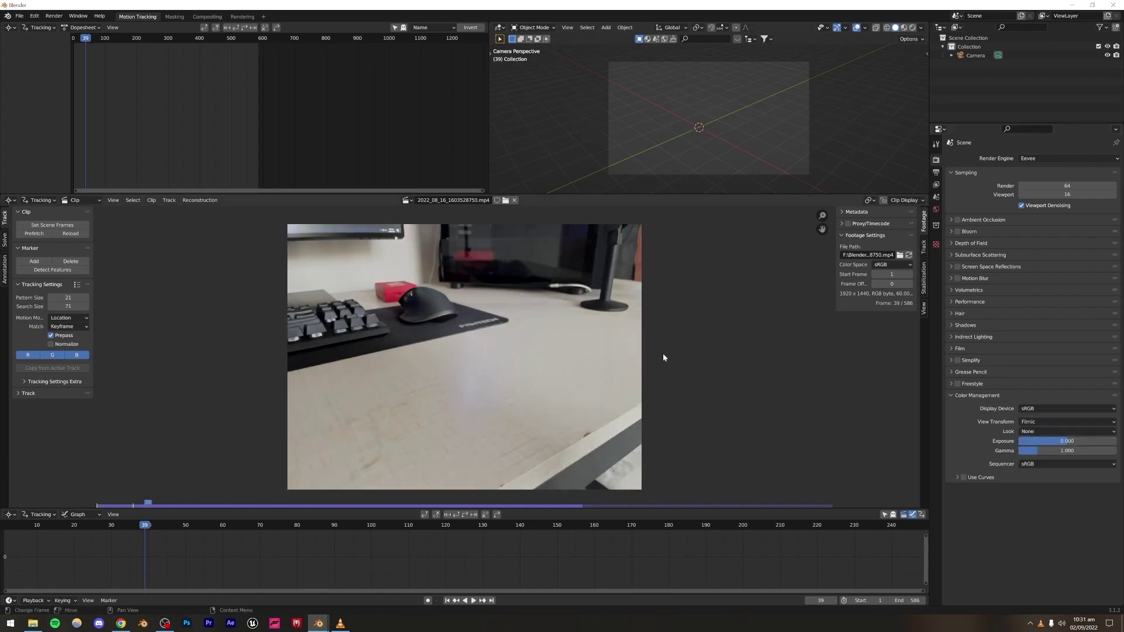
left_click(1038, 422)
left_click(1034, 434)
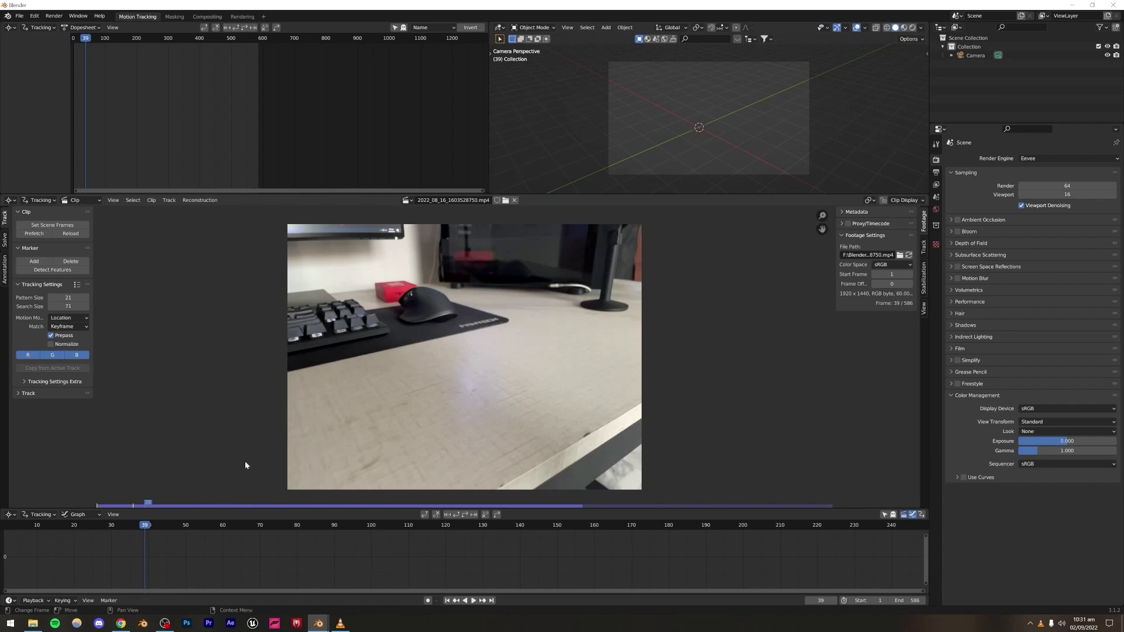
Step: Add a tracking marker to the clip, play it briefly and return the playhead to frame 1
left_click_drag(141, 530, 3, 539)
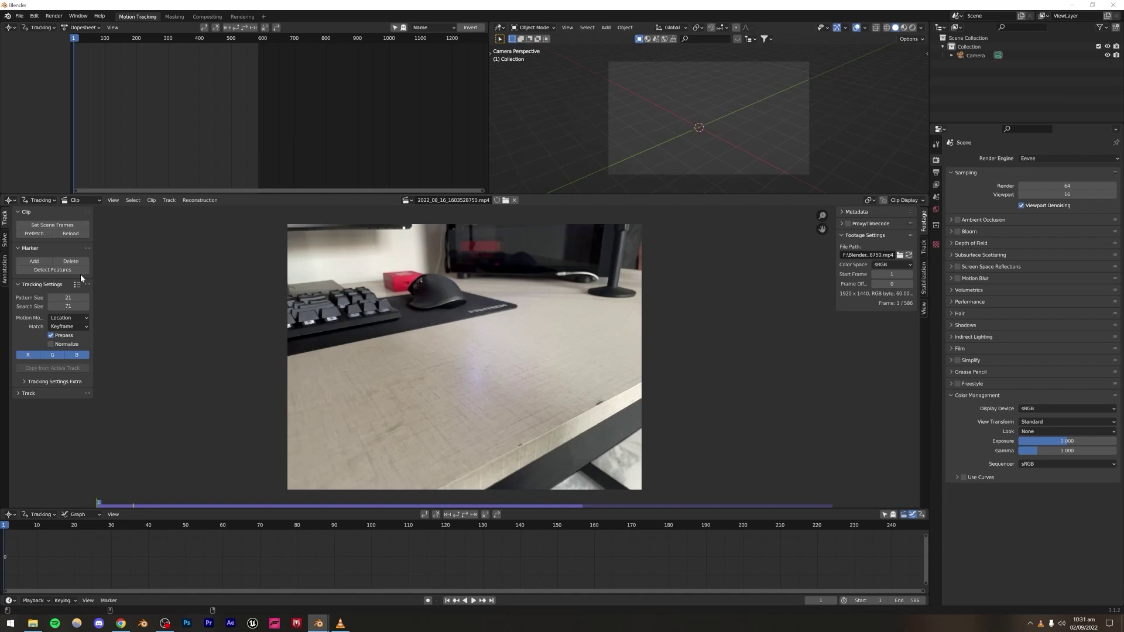
left_click(34, 261)
key("space")
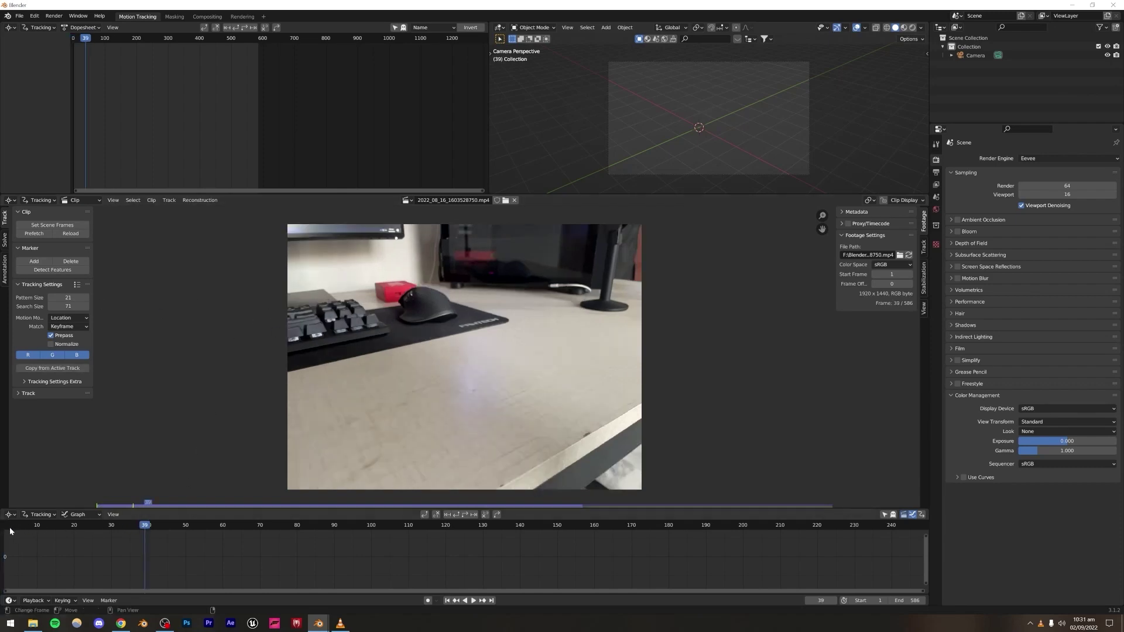
key("Escape")
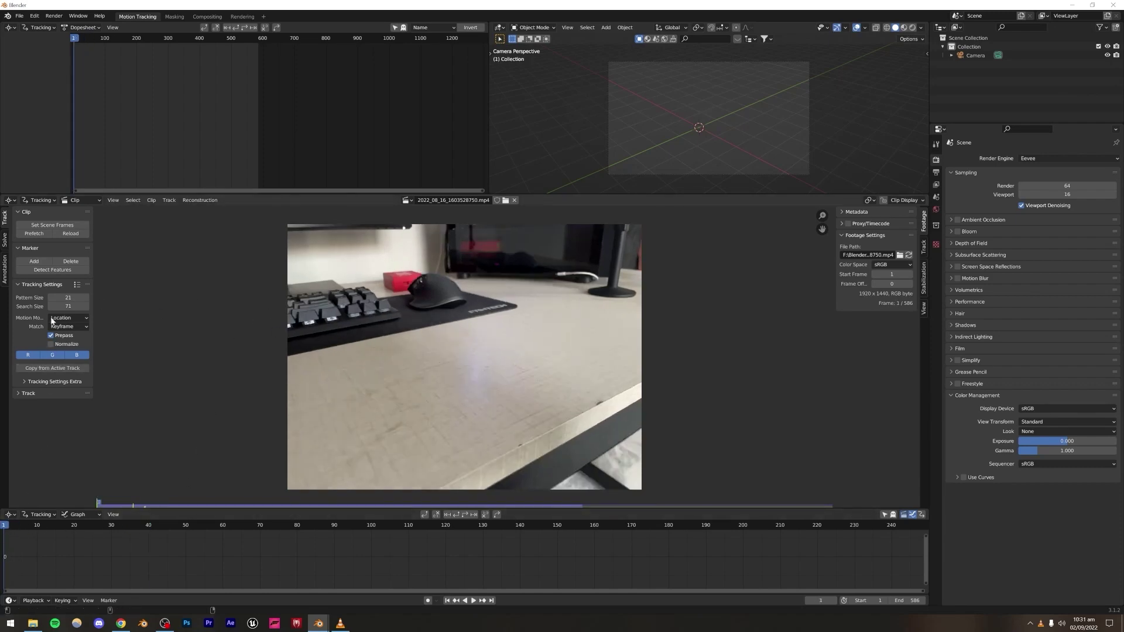
Step: Detect features on frame 1 across the whole frame with margin 8, threshold 0.01 and distance 80
left_click(53, 271)
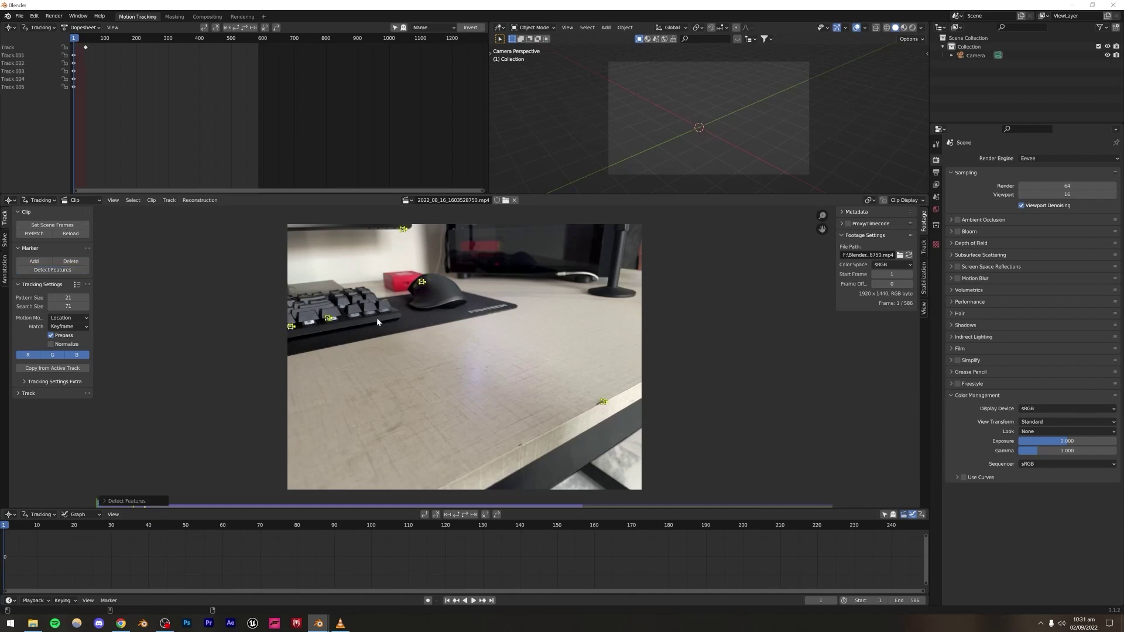
left_click(109, 501)
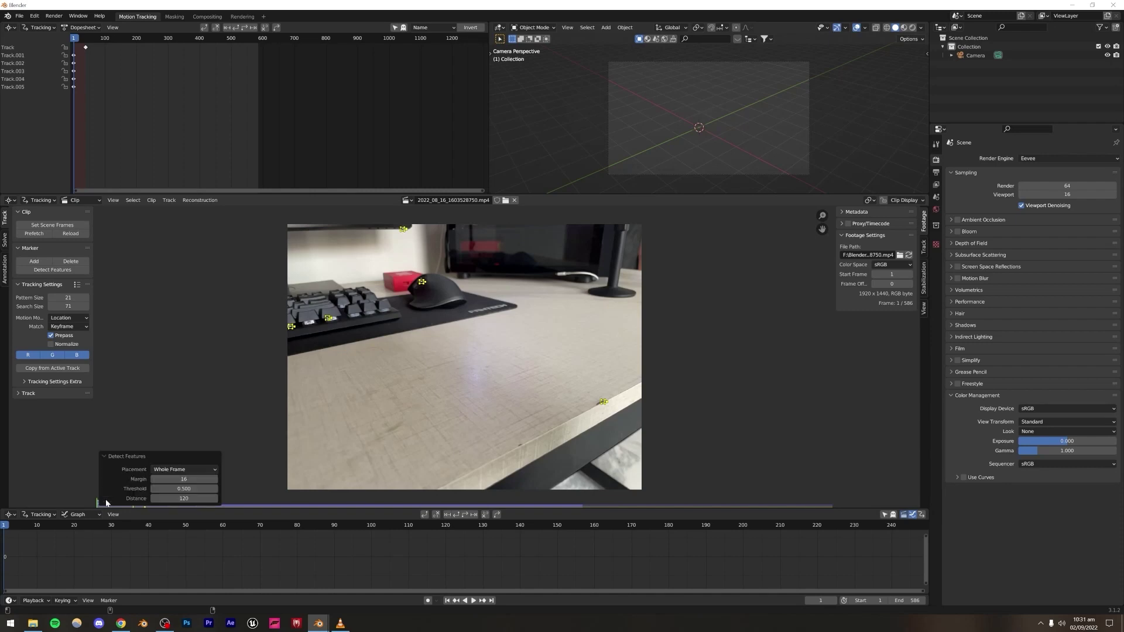
left_click(183, 479)
type("8")
key("Return")
left_click(184, 489)
type("0.01")
key("Return")
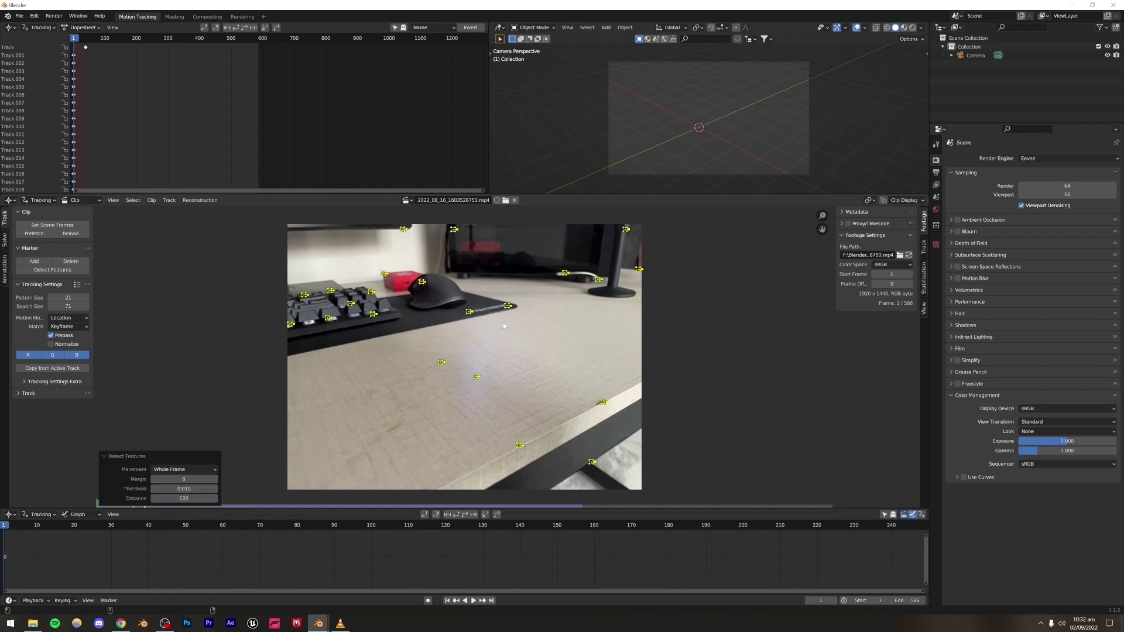
left_click(185, 499)
type("80")
key("Return")
left_click(103, 457)
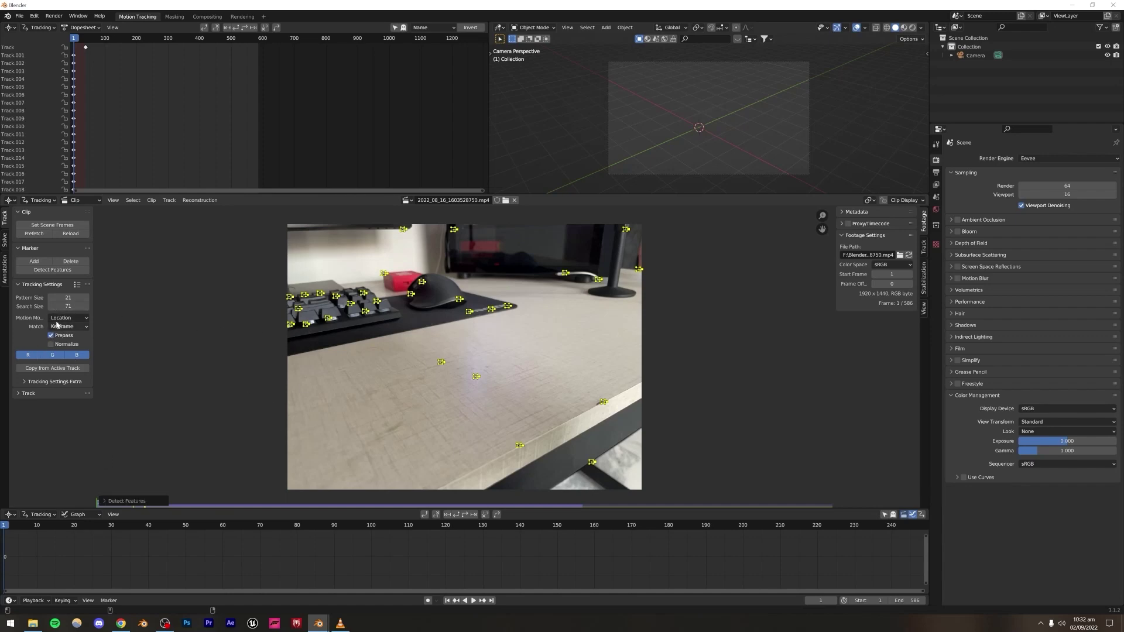
Step: Widen the tracking settings sidebar and set the motion model to Perspective
left_click_drag(94, 308, 157, 309)
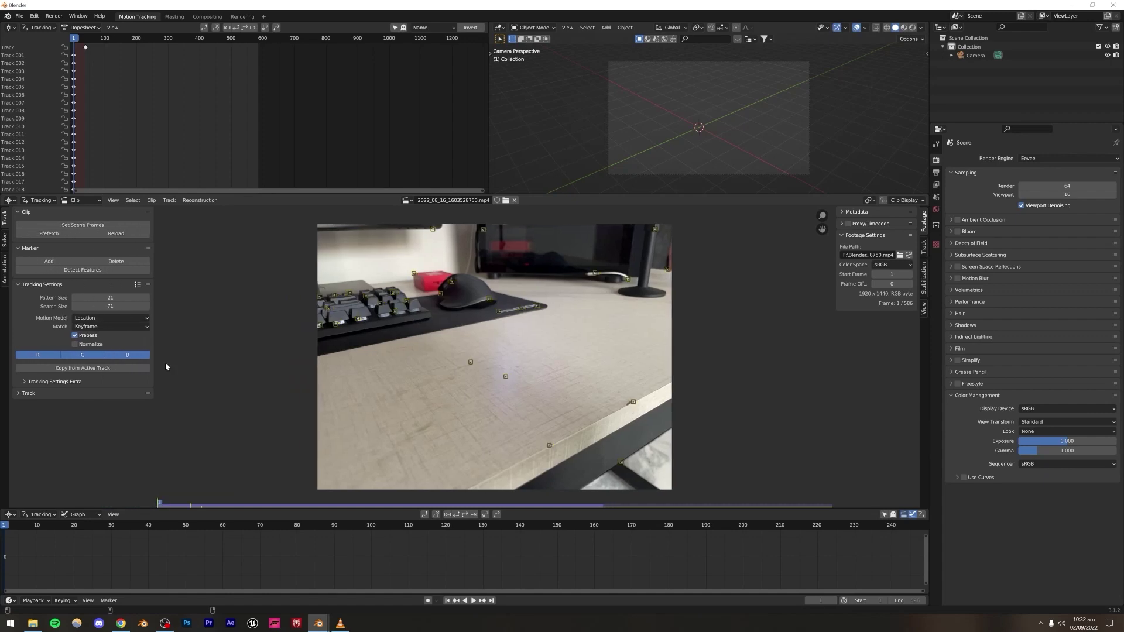
left_click(89, 318)
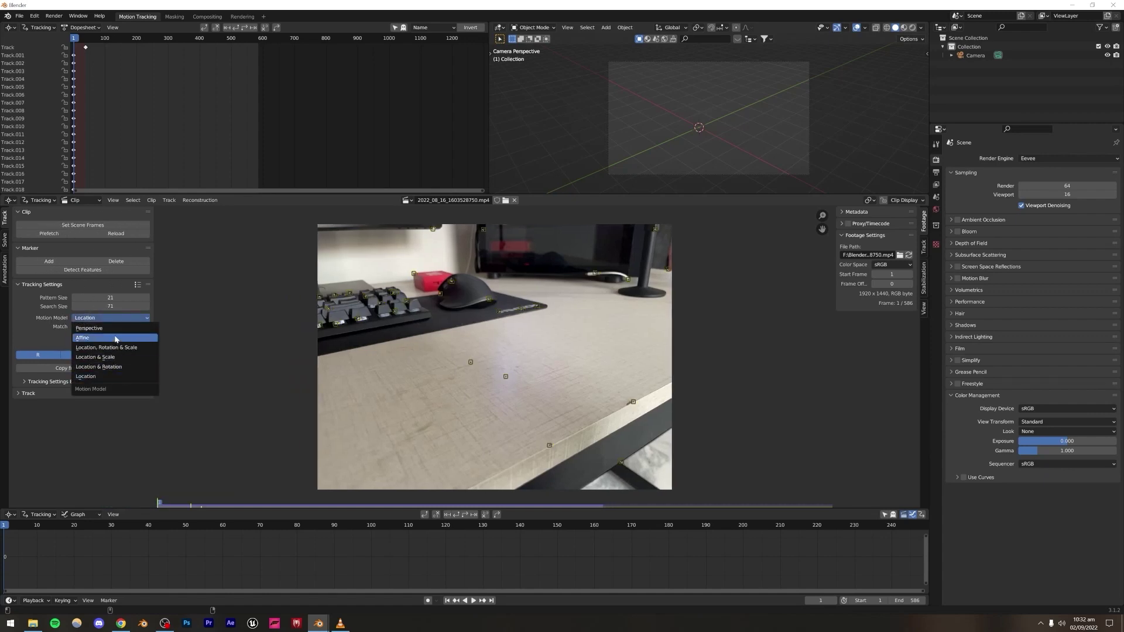
left_click(89, 328)
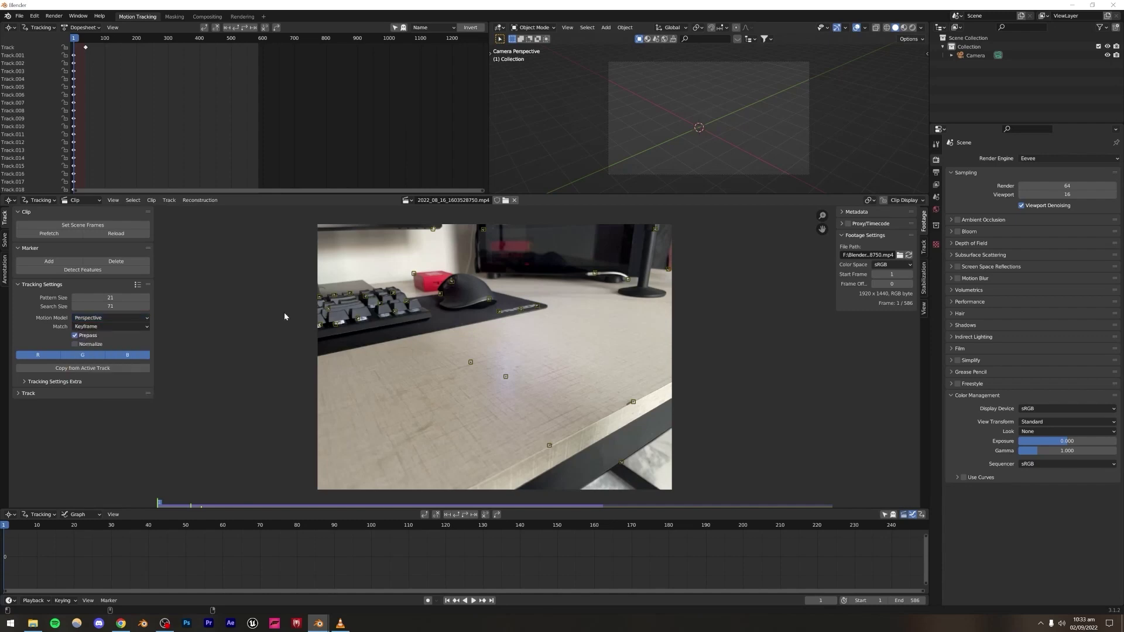
left_click(110, 318)
Step: Select all markers, track them forward through the clip, and examine their motion curves in the tracking graph
key("a")
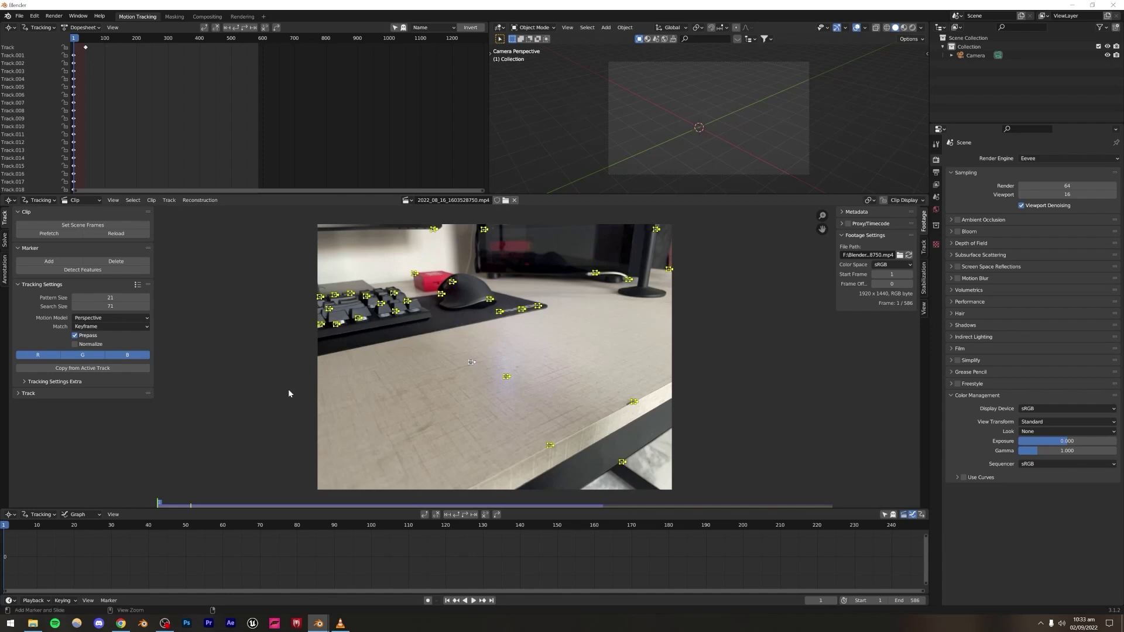
key("ctrl+t")
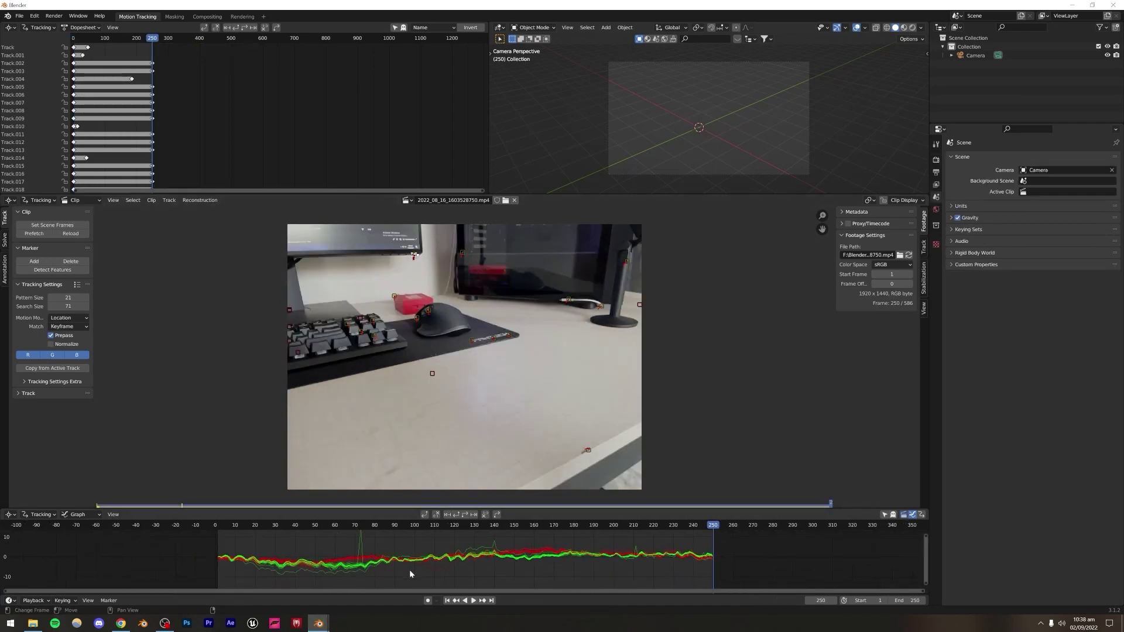
scroll(409, 571, "down", 1)
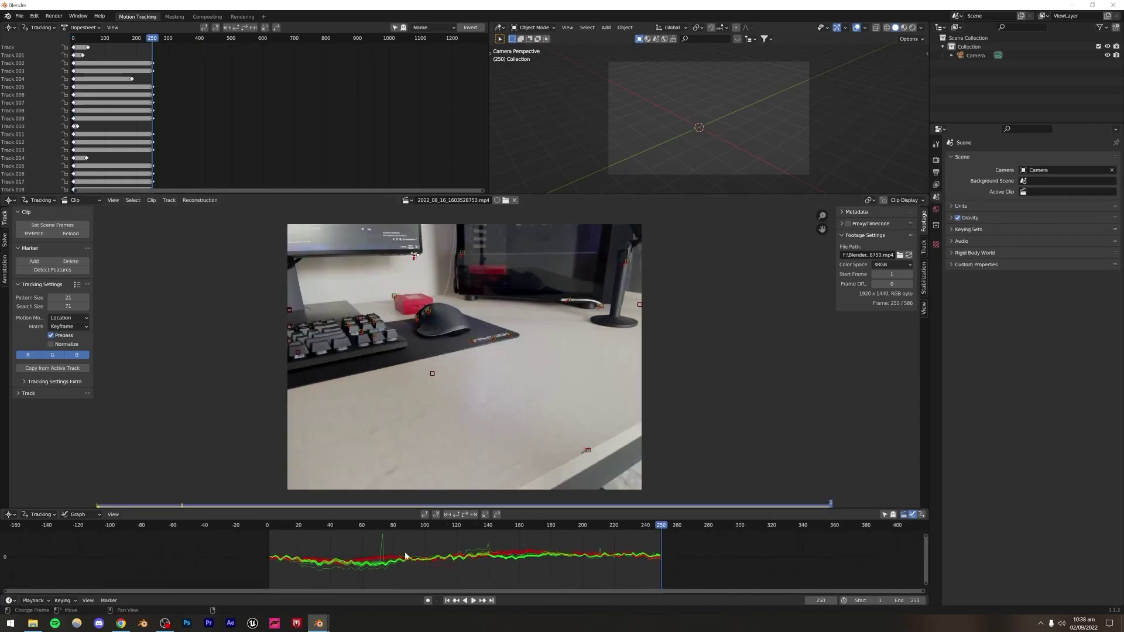
scroll(416, 569, "up", 2)
scroll(424, 568, "down", 1)
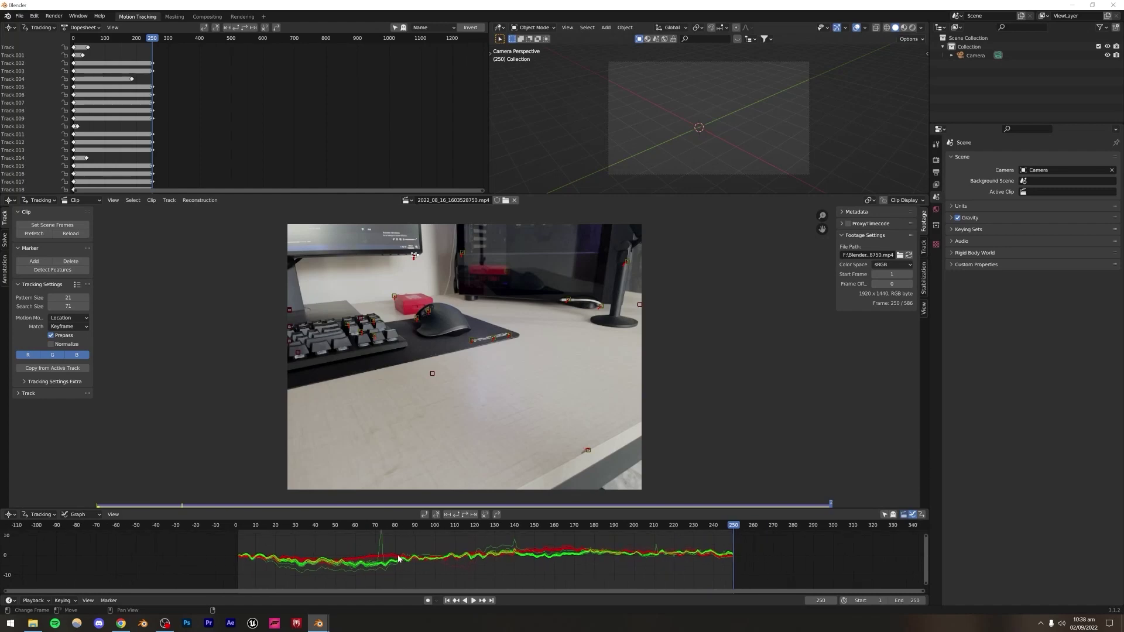
scroll(401, 561, "up", 3)
scroll(409, 573, "up", 3)
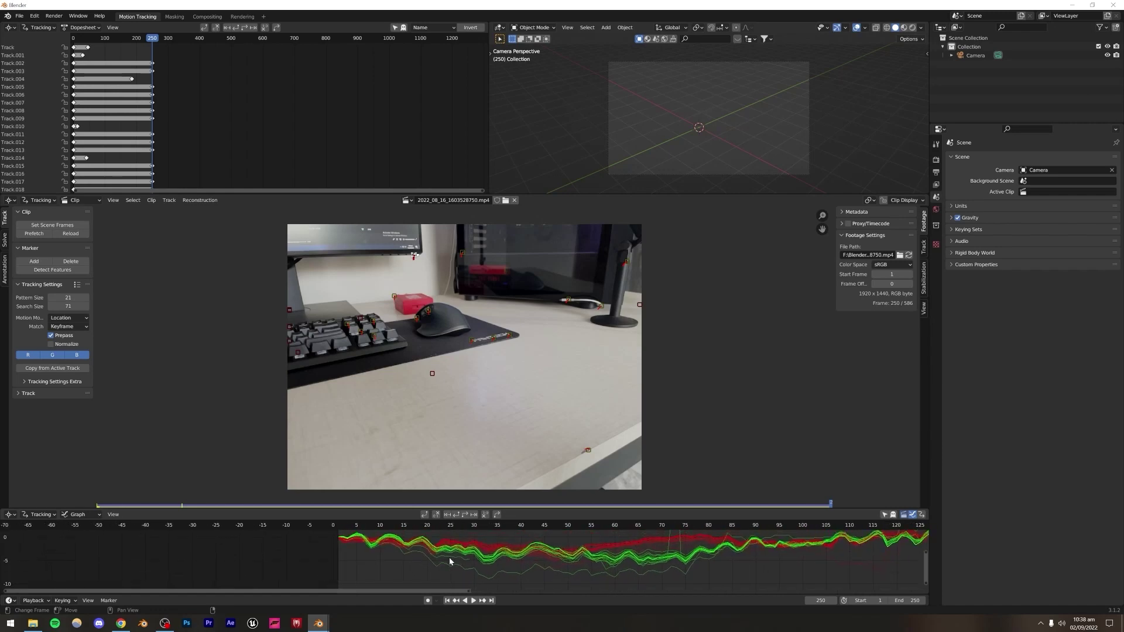
Step: Delete the two tracks whose motion curves drift below the main group in the tracking graph
left_click(452, 561)
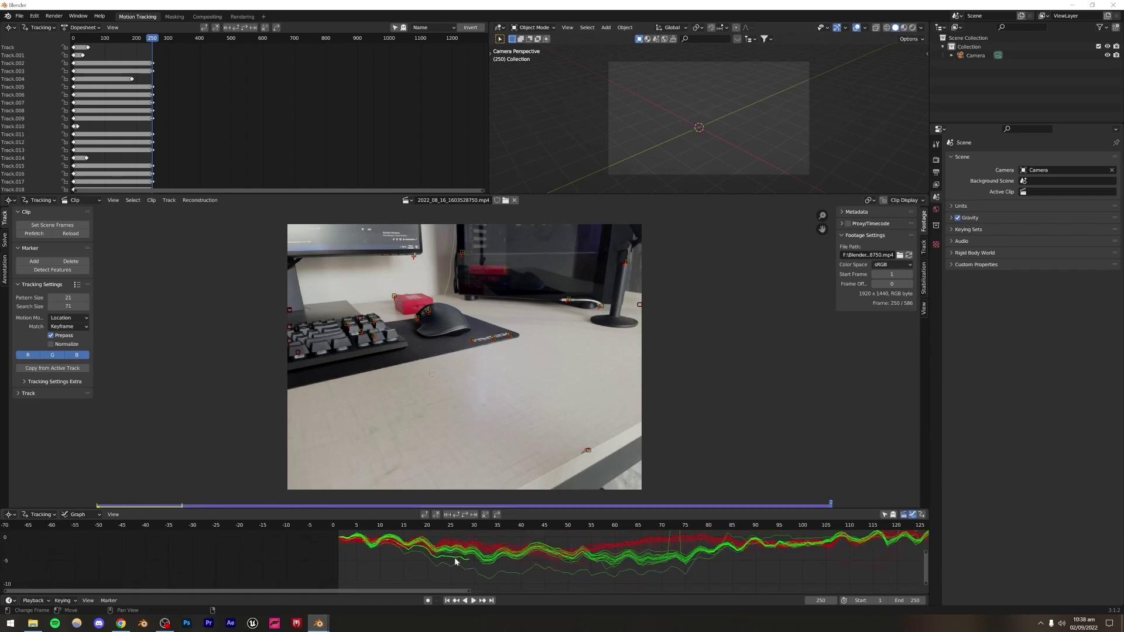
key("x")
left_click(431, 561)
left_click(437, 564)
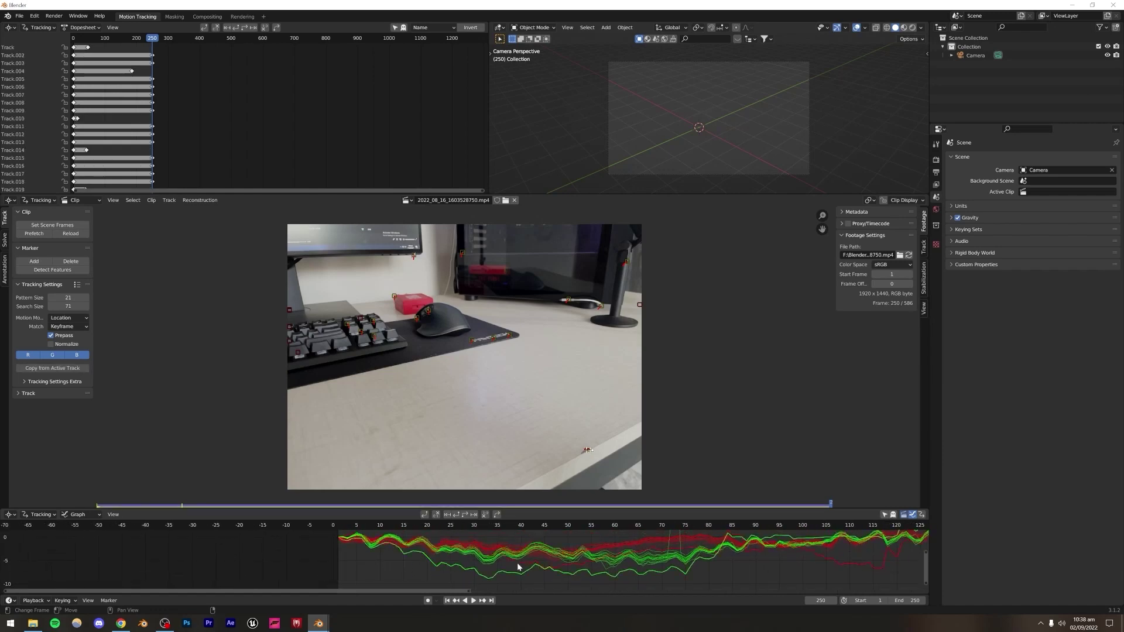
key("x")
left_click(428, 566)
scroll(546, 553, "down", 3)
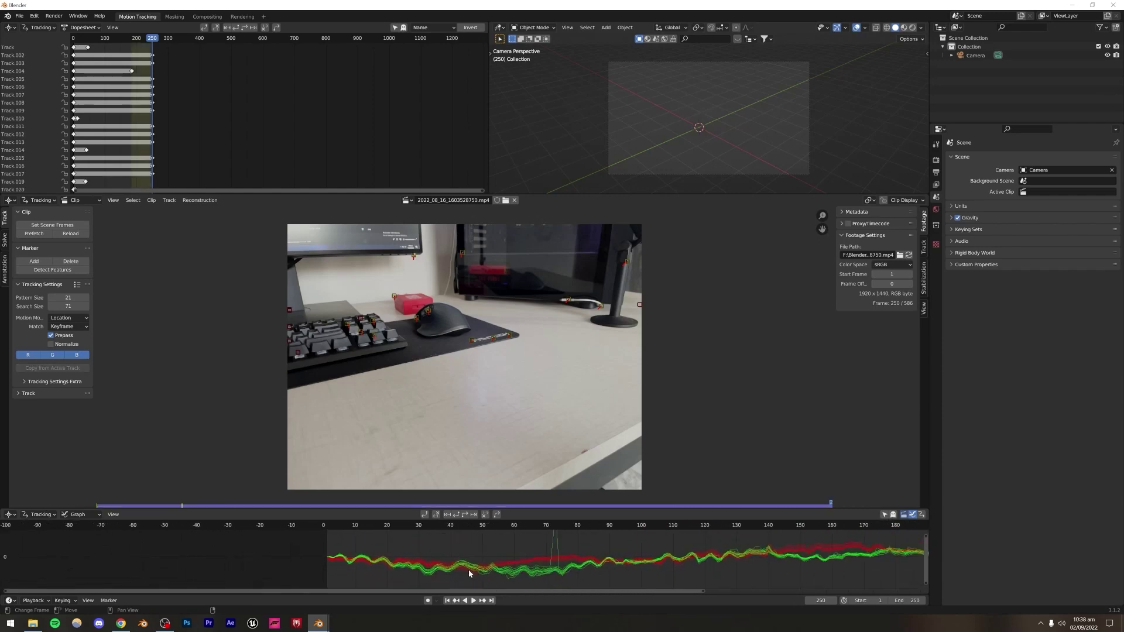
Step: Delete the track whose curve spikes near frame 73 and check the remaining curves through frame 250
left_click(437, 553)
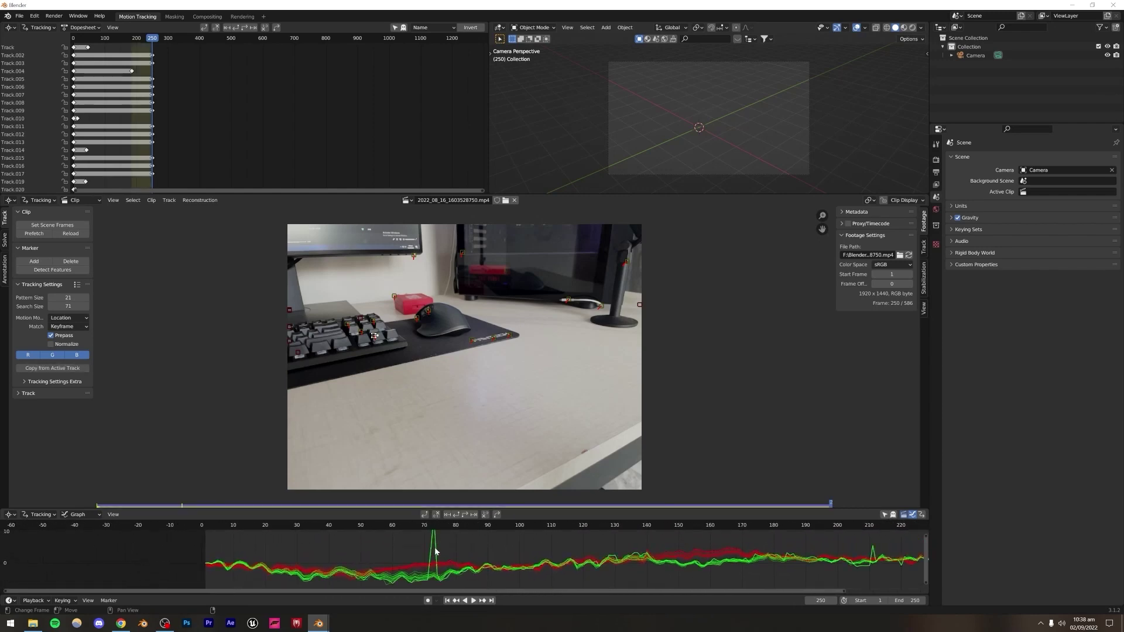
key("x")
left_click(437, 551)
middle_click_drag(514, 564, 85, 557)
scroll(475, 557, "up", 2)
scroll(472, 556, "down", 4)
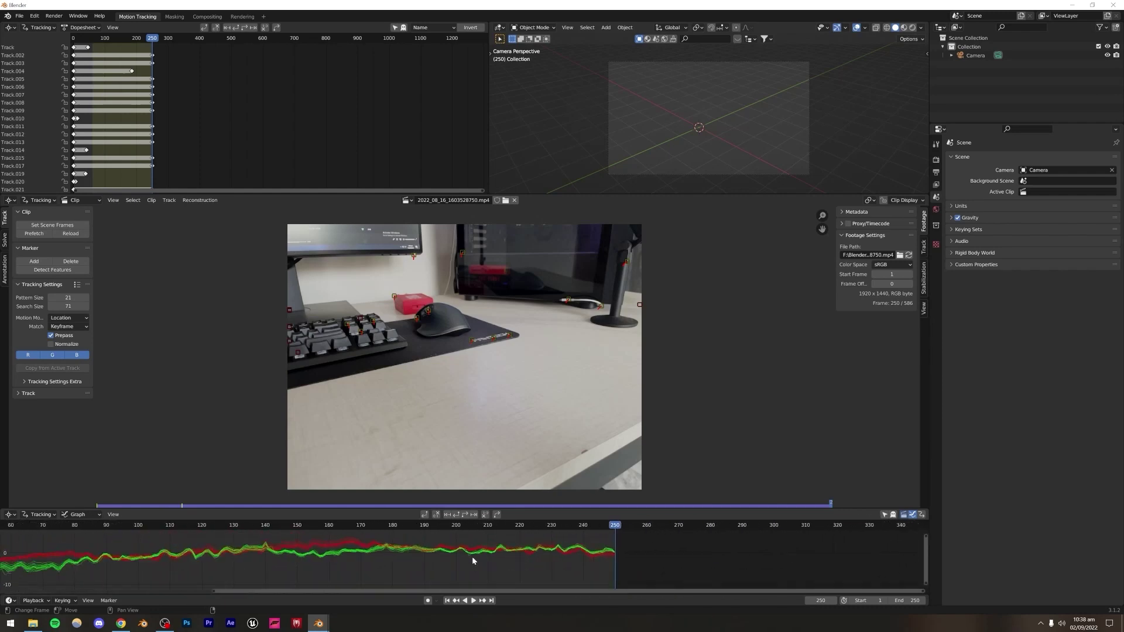
middle_click_drag(357, 558, 448, 560)
scroll(448, 560, "up", 1)
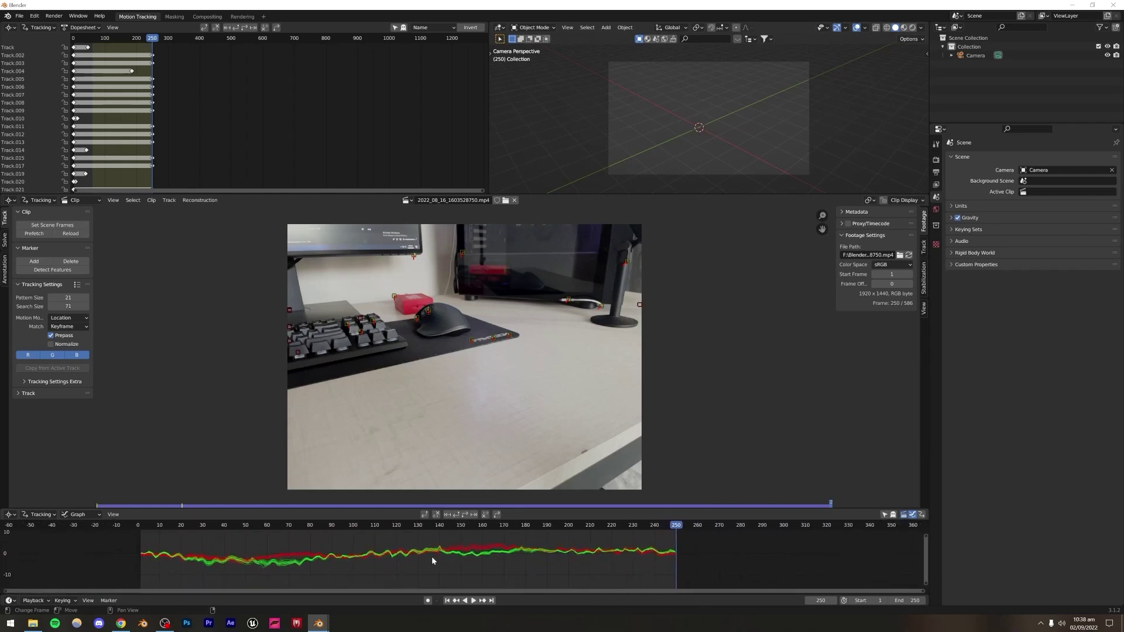
Step: Filter the tracks for problematic ones with a track threshold of 1
left_click(5, 241)
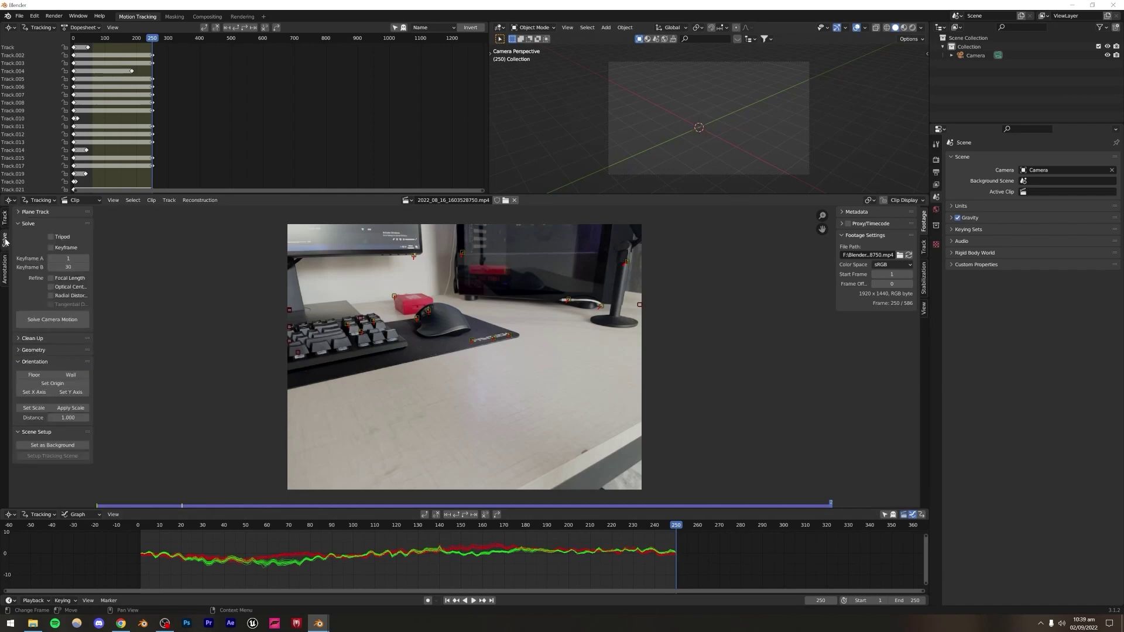
left_click(19, 339)
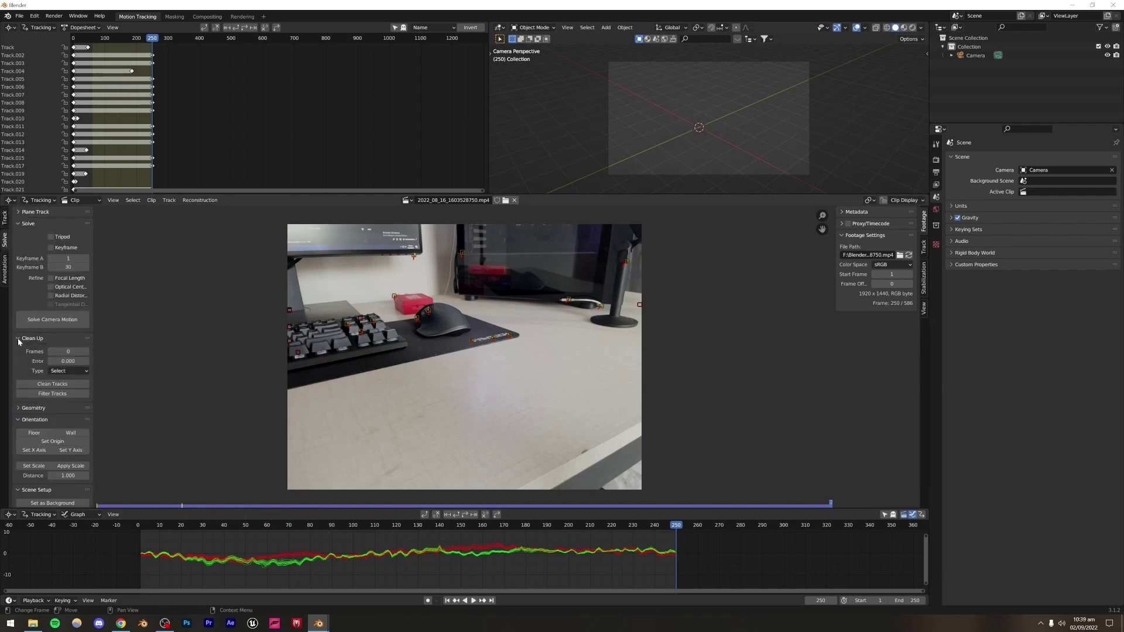
left_click(48, 395)
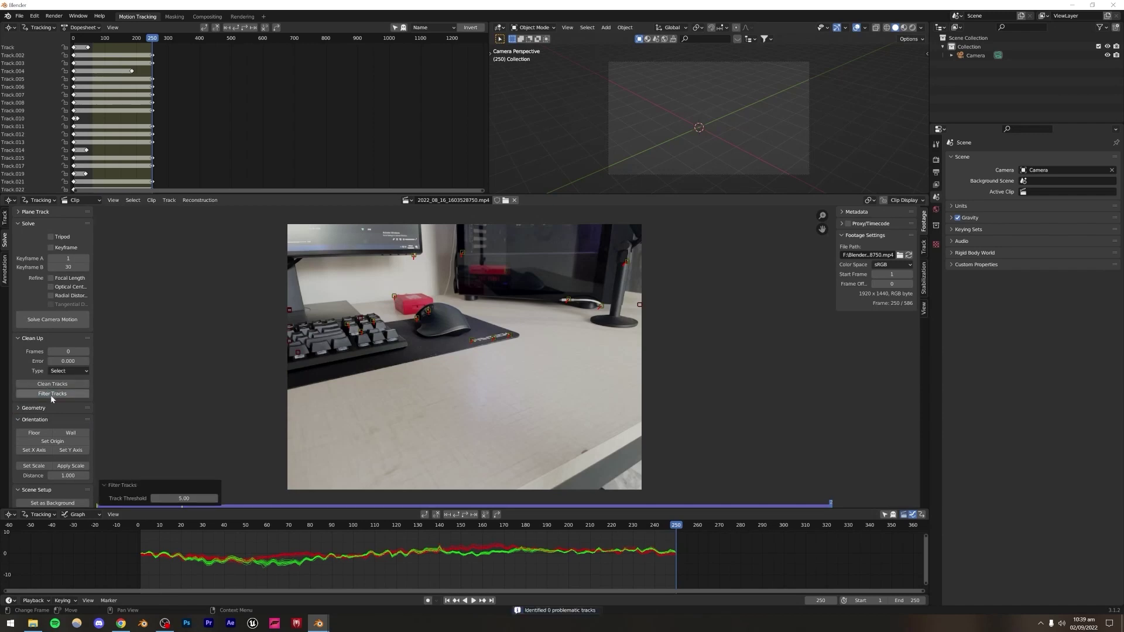
left_click(176, 499)
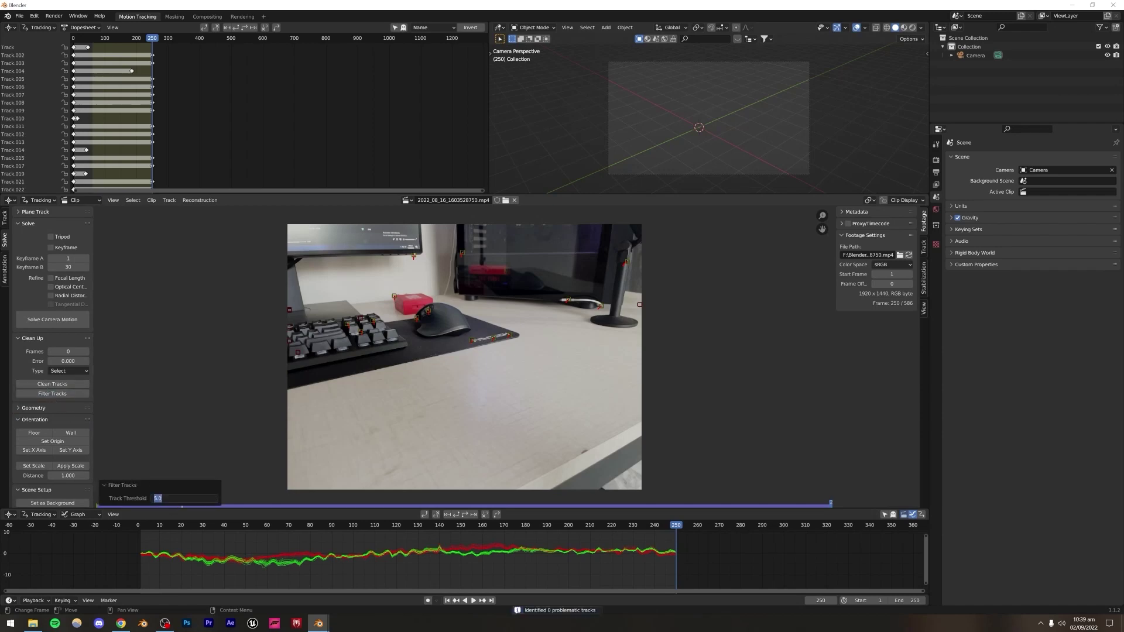
type("1")
key("Return")
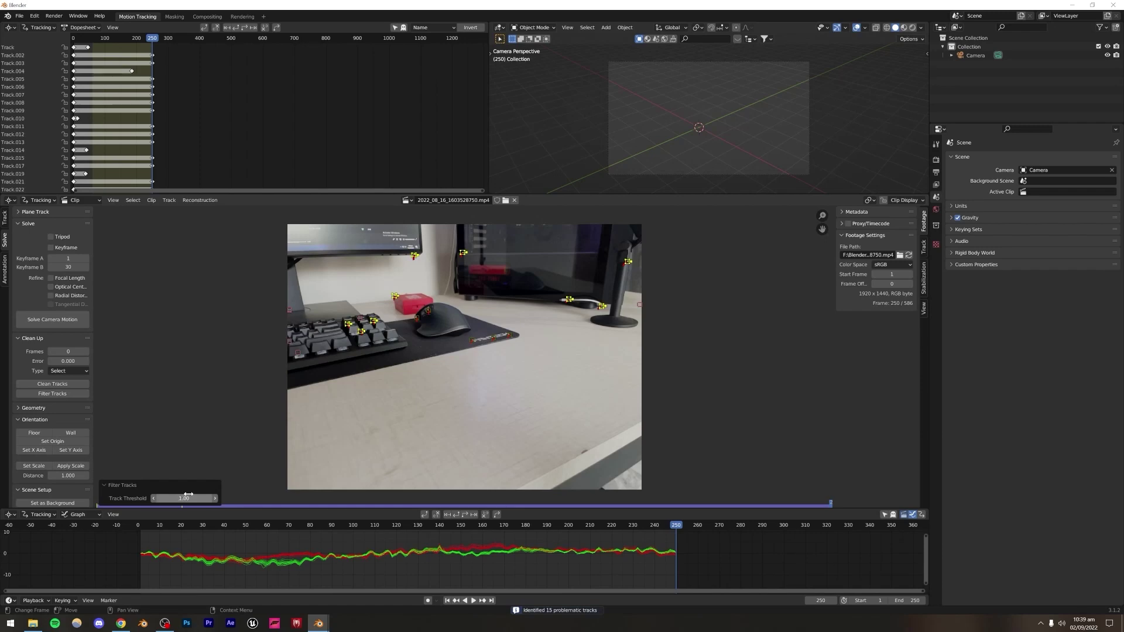
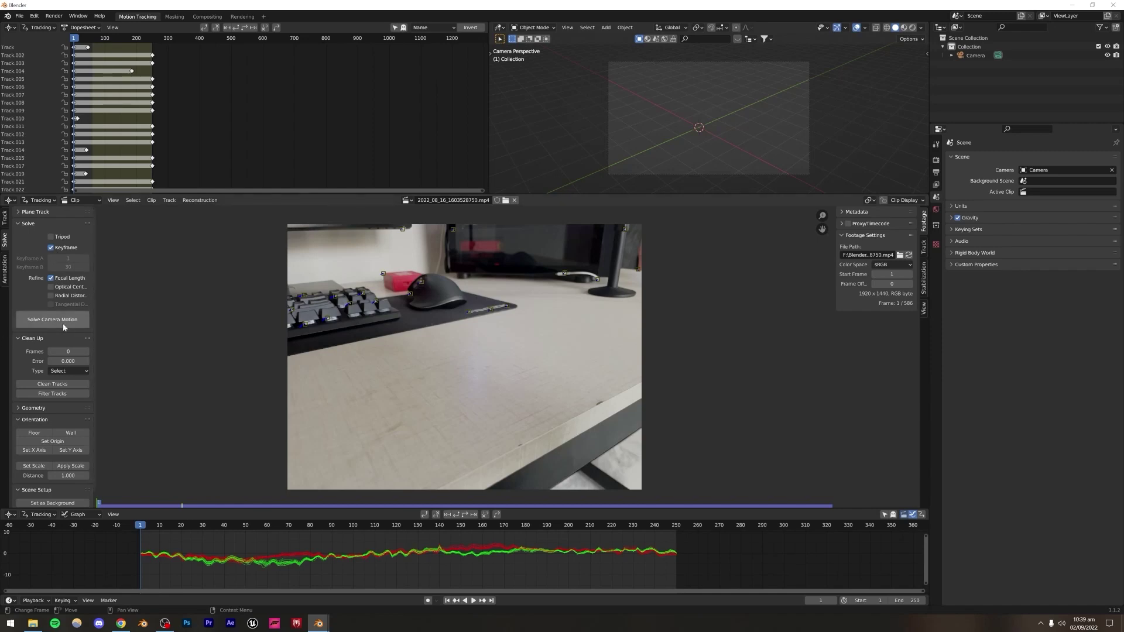
Step: Solve the camera motion with Keyframe and Focal Length refinement enabled, and turn on the marker info display
left_click(44, 321)
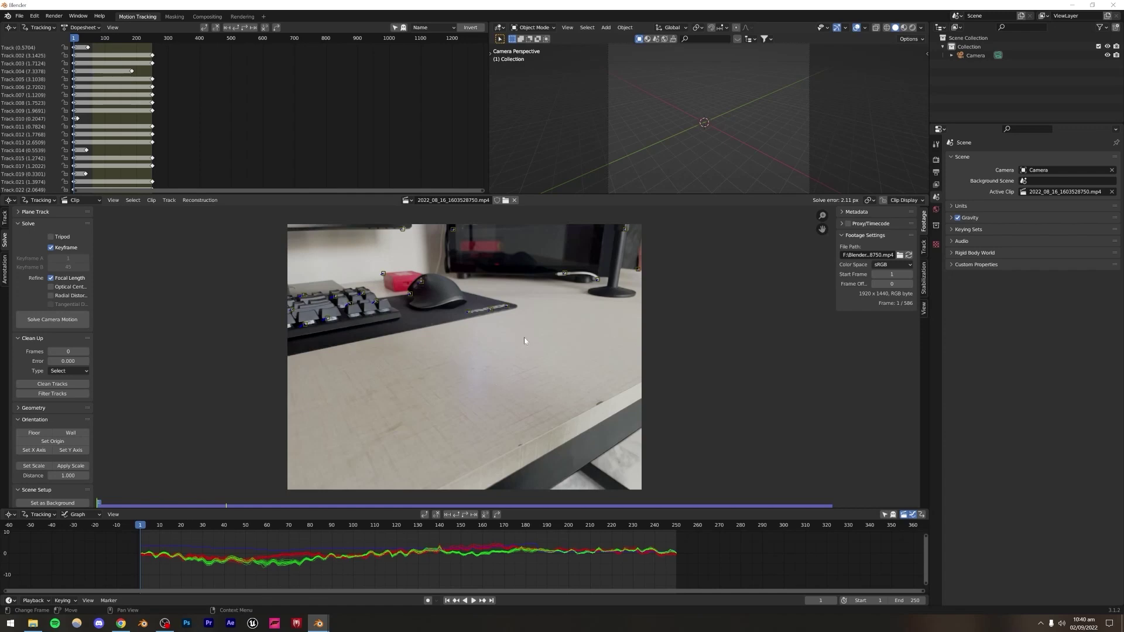
left_click(904, 200)
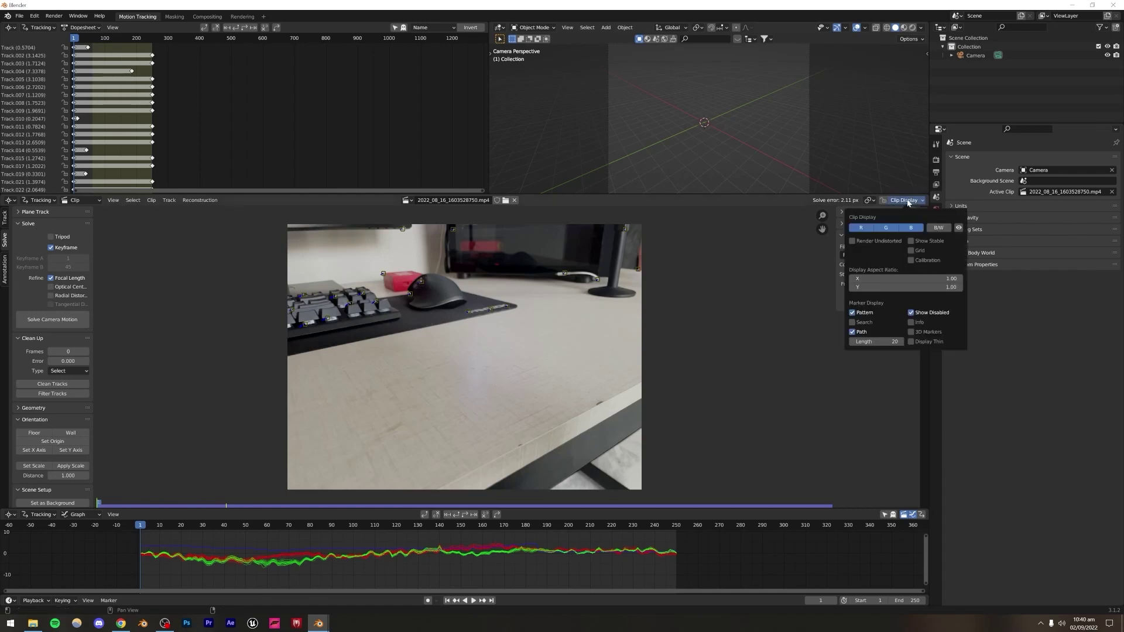
left_click(912, 322)
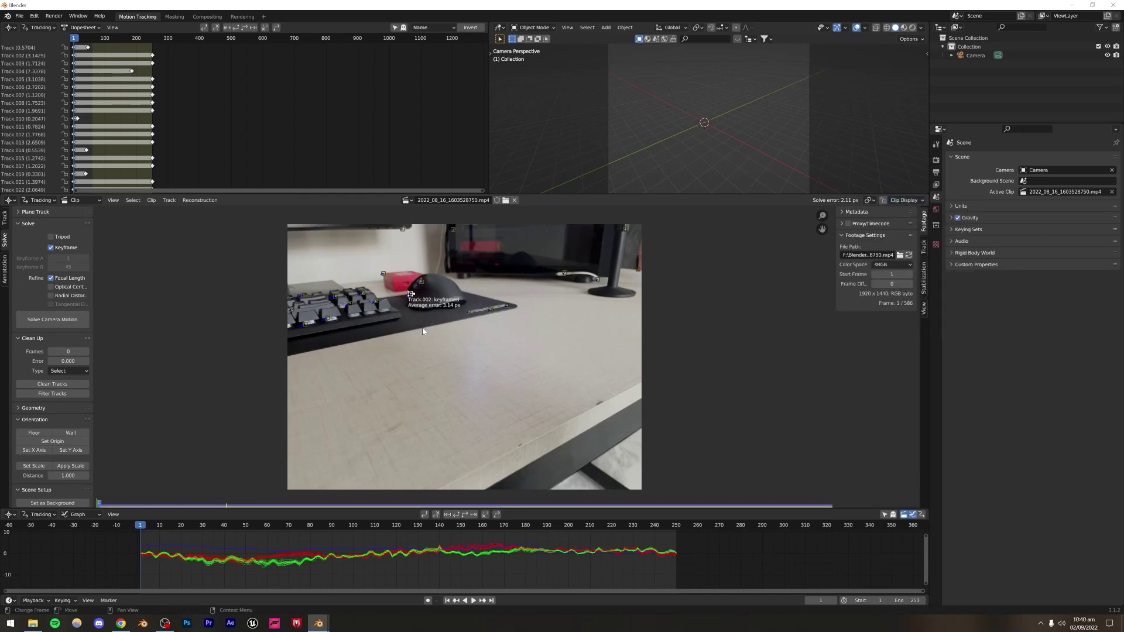
Step: Show the average error of all markers, inspect them over the keyboard and mouse, and delete Track.002 on the mouse's edge
key("a")
scroll(373, 337, "up", 4)
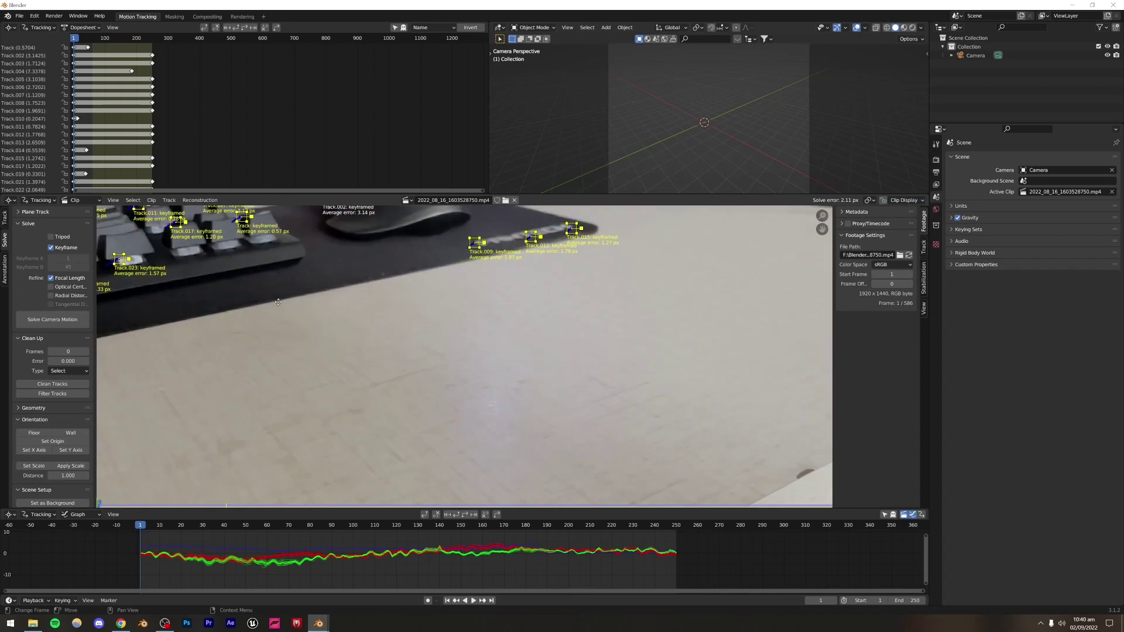
middle_click_drag(278, 302, 387, 411)
scroll(387, 336, "up", 2)
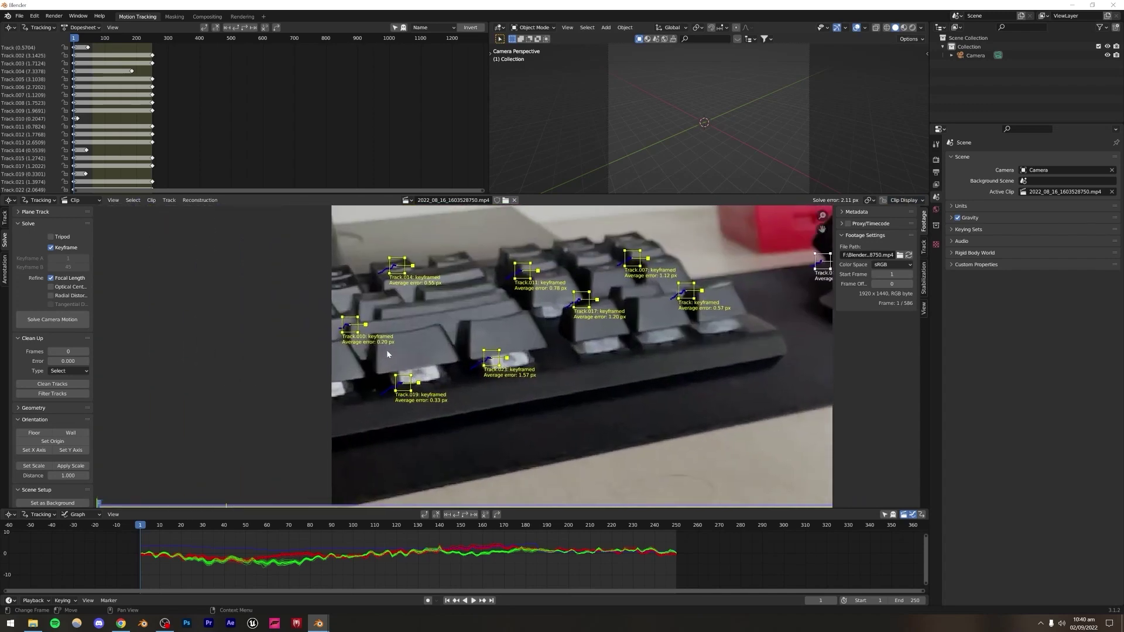
middle_click_drag(374, 255, 354, 285)
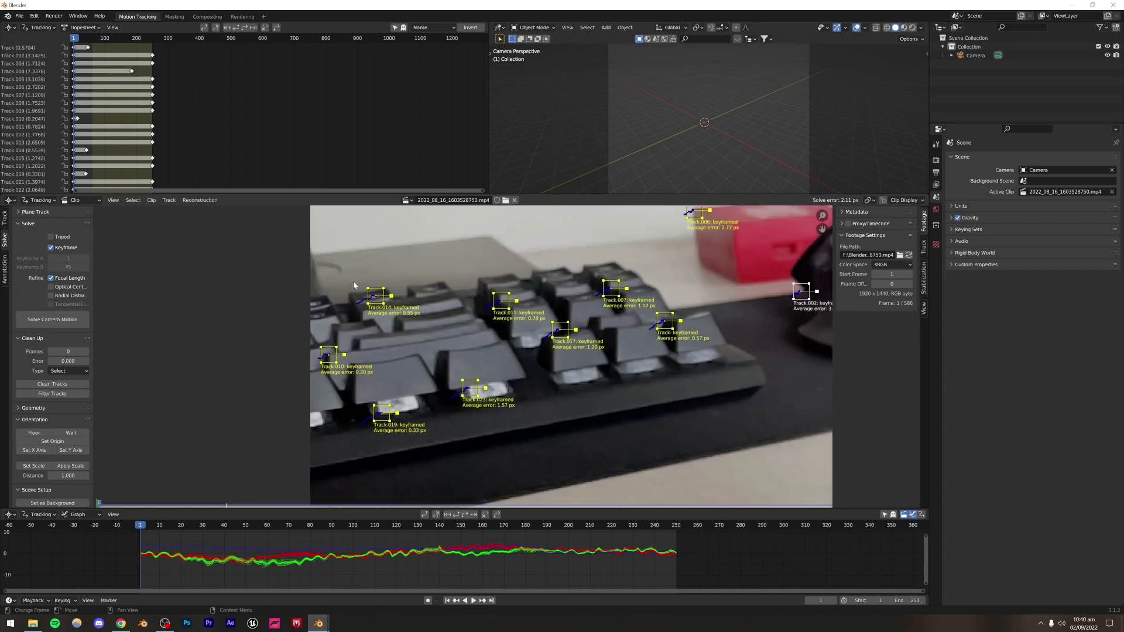
middle_click_drag(575, 381, 504, 402)
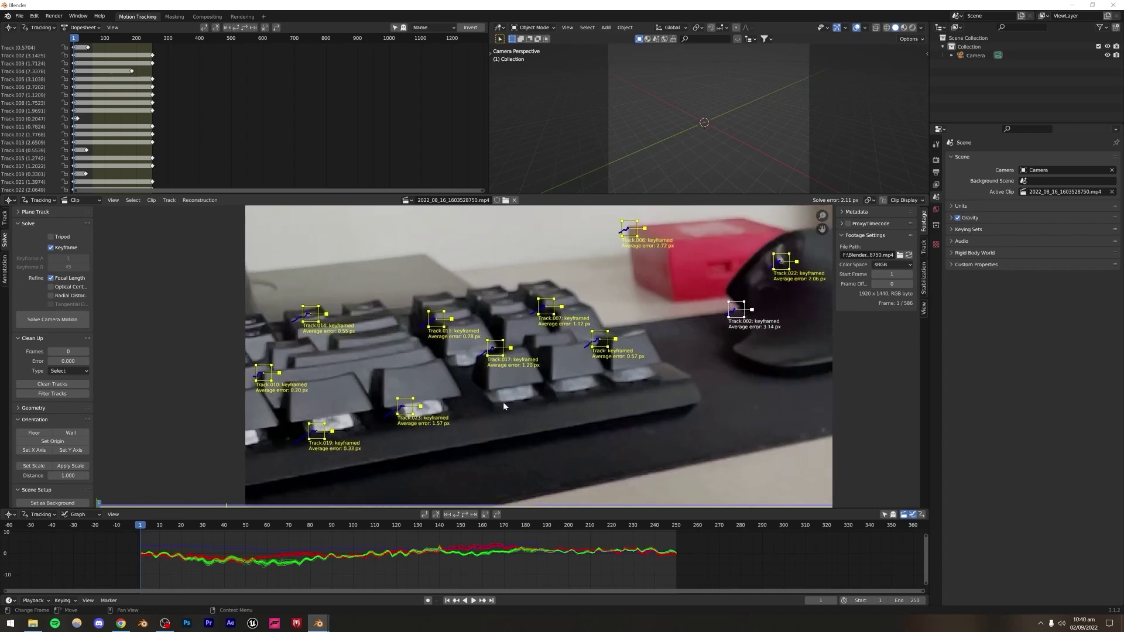
scroll(503, 402, "up", 1)
middle_click_drag(690, 338, 525, 389)
scroll(524, 389, "down", 3)
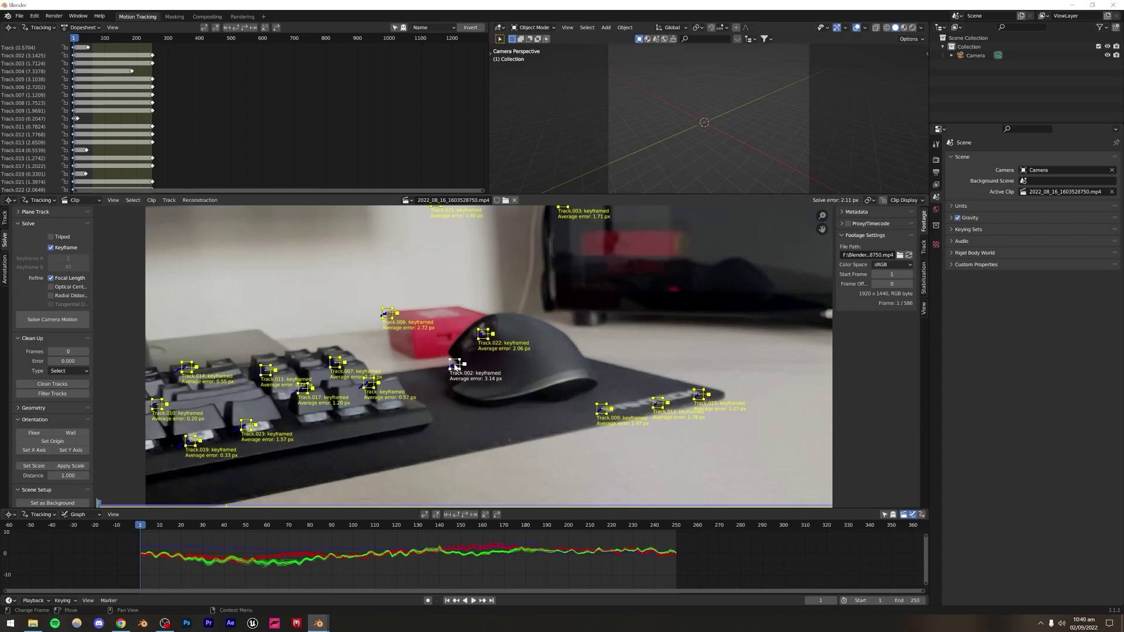
left_click(457, 366)
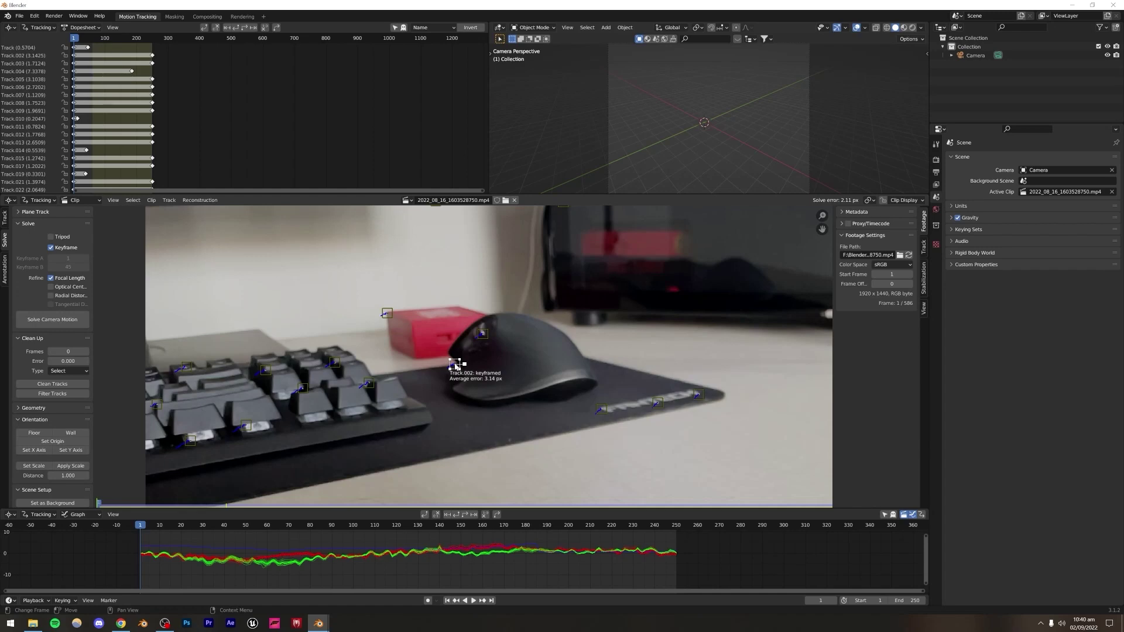
key("Delete")
Step: Reselect all markers to compare errors and delete Track.006 beside the red box
key("a")
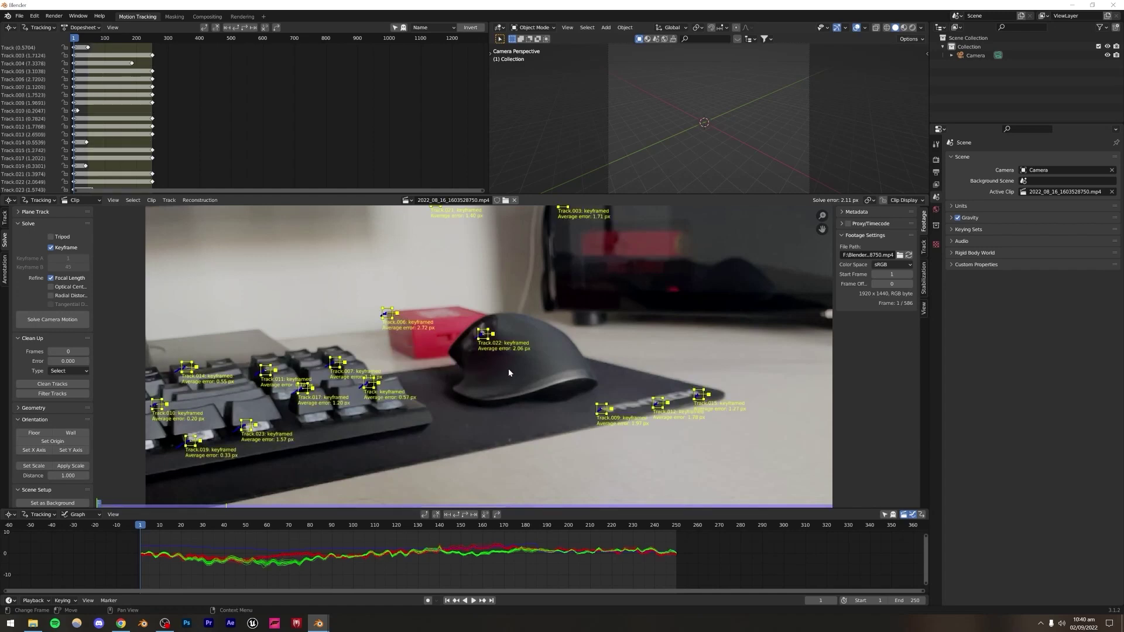
middle_click_drag(508, 368, 475, 420)
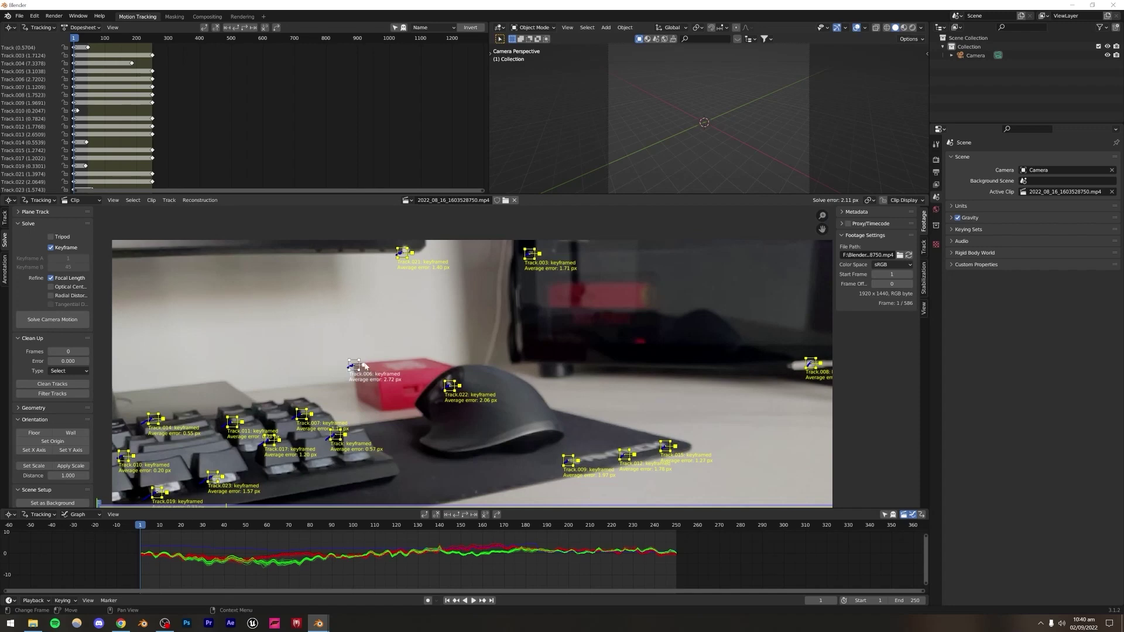
left_click(362, 368)
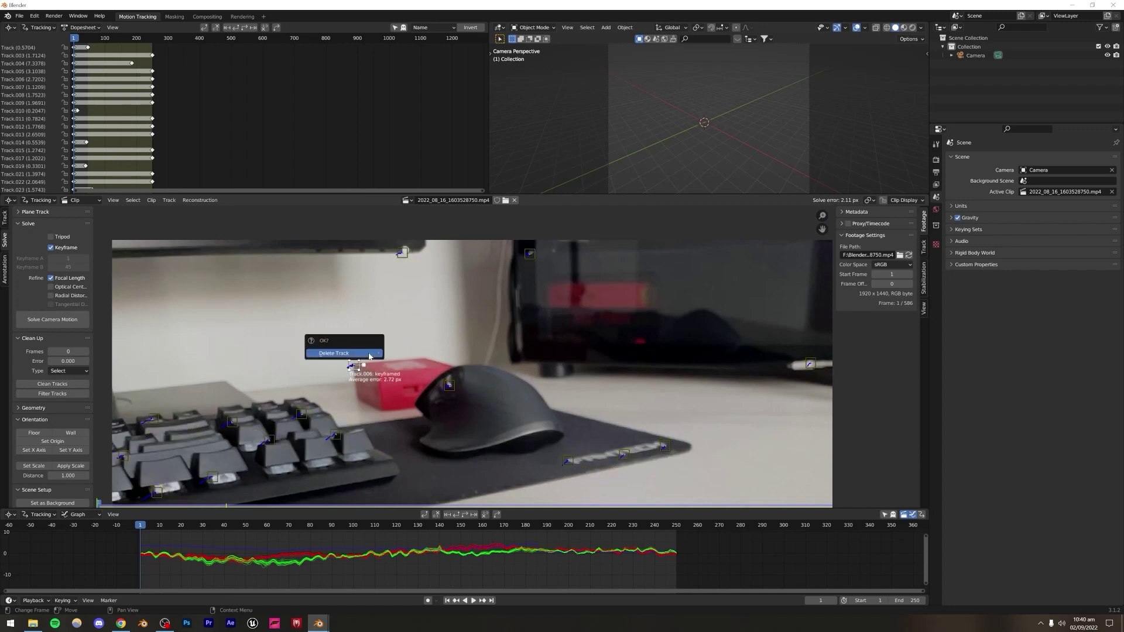
Step: Compare the errors of the remaining markers and delete Track.004 at the right edge of the footage
key("a")
middle_click_drag(486, 361, 452, 391)
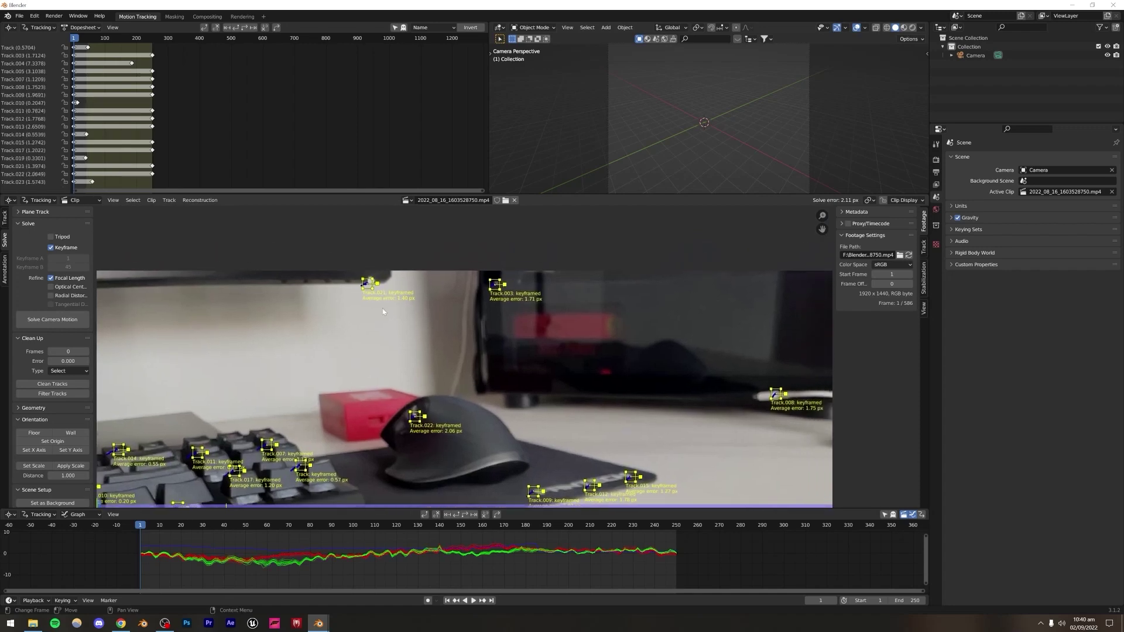
middle_click_drag(535, 372, 389, 314)
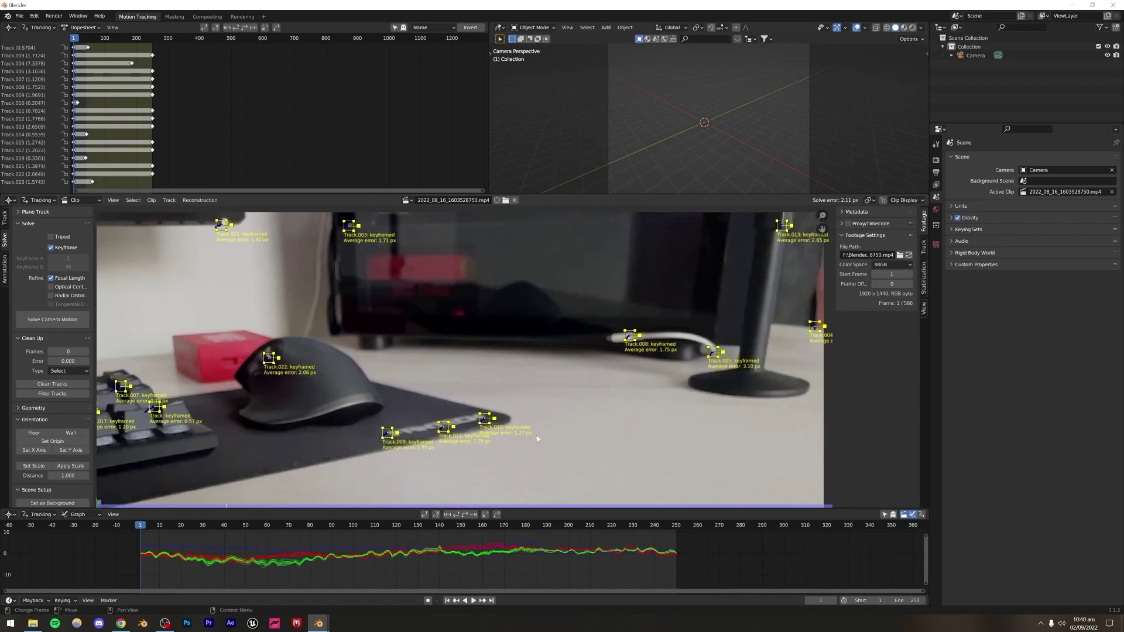
middle_click_drag(537, 438, 345, 434)
middle_click_drag(508, 381, 474, 398)
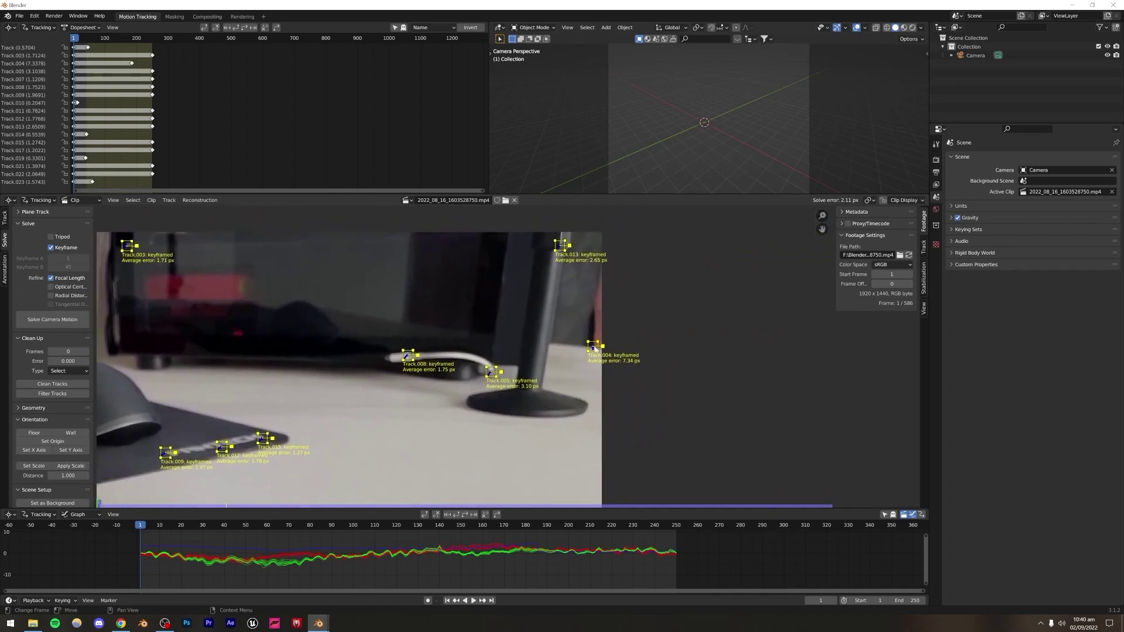
left_click(647, 339)
left_click(592, 347)
key("x")
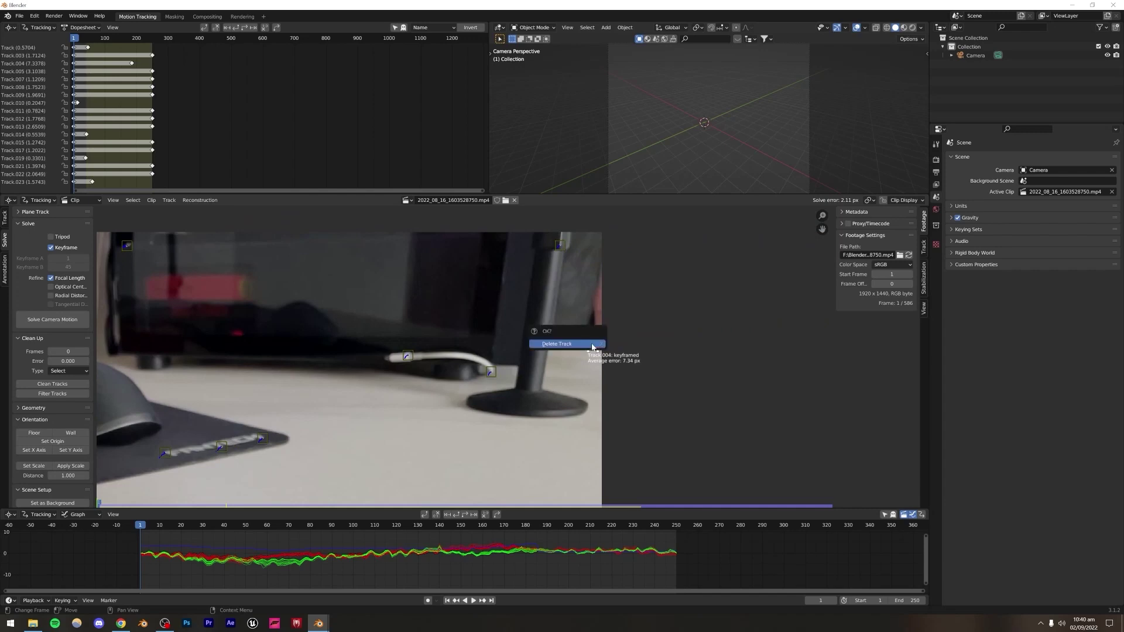
left_click(592, 346)
Step: Recheck the marker errors and delete Track.005 at the cable end beside the monitor stand
key("a")
middle_click_drag(492, 375, 496, 398)
middle_click_drag(426, 427, 623, 411)
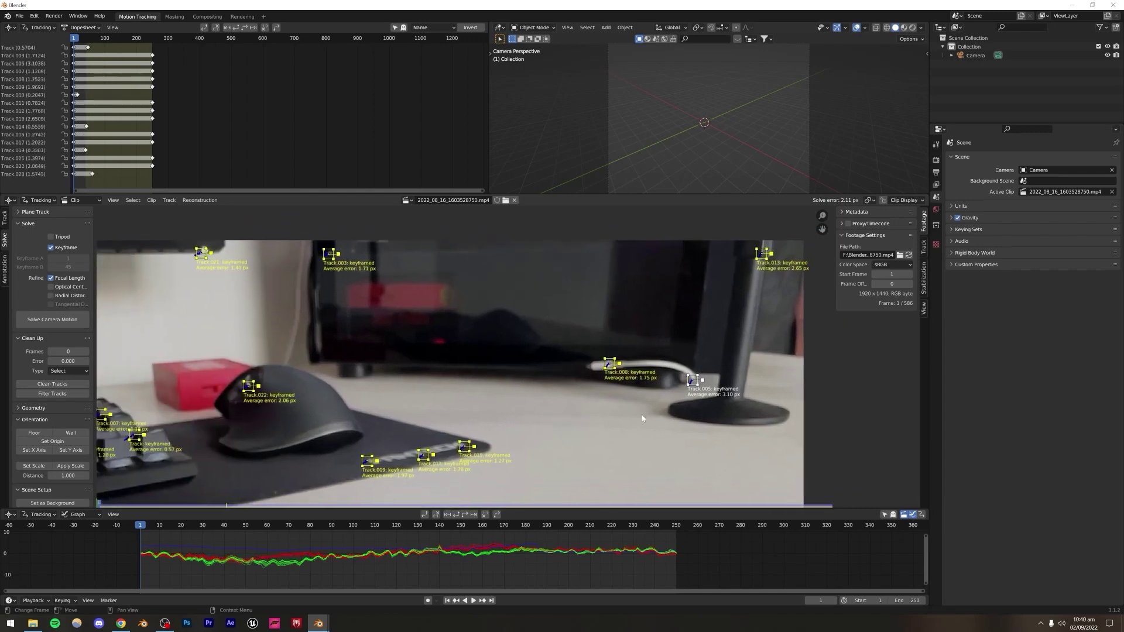
key("alt+a")
left_click(692, 382)
key("x")
left_click(692, 382)
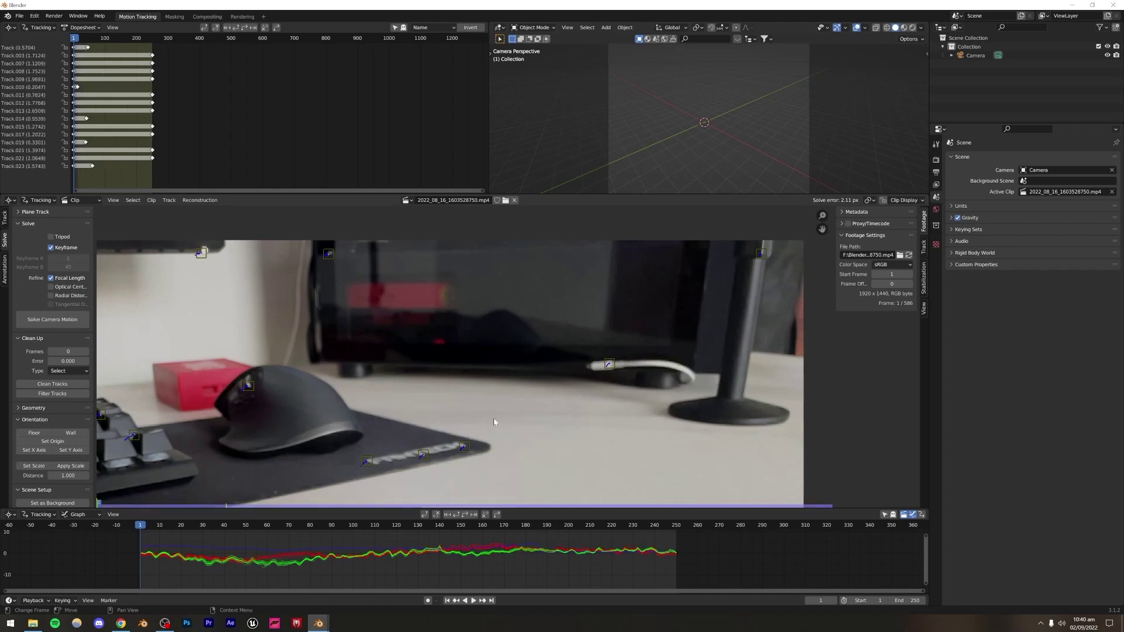
Step: Select all remaining markers and solve the camera motion again
scroll(430, 411, "down", 5)
middle_click_drag(430, 411, 476, 387)
scroll(476, 387, "down", 2)
scroll(475, 375, "up", 3)
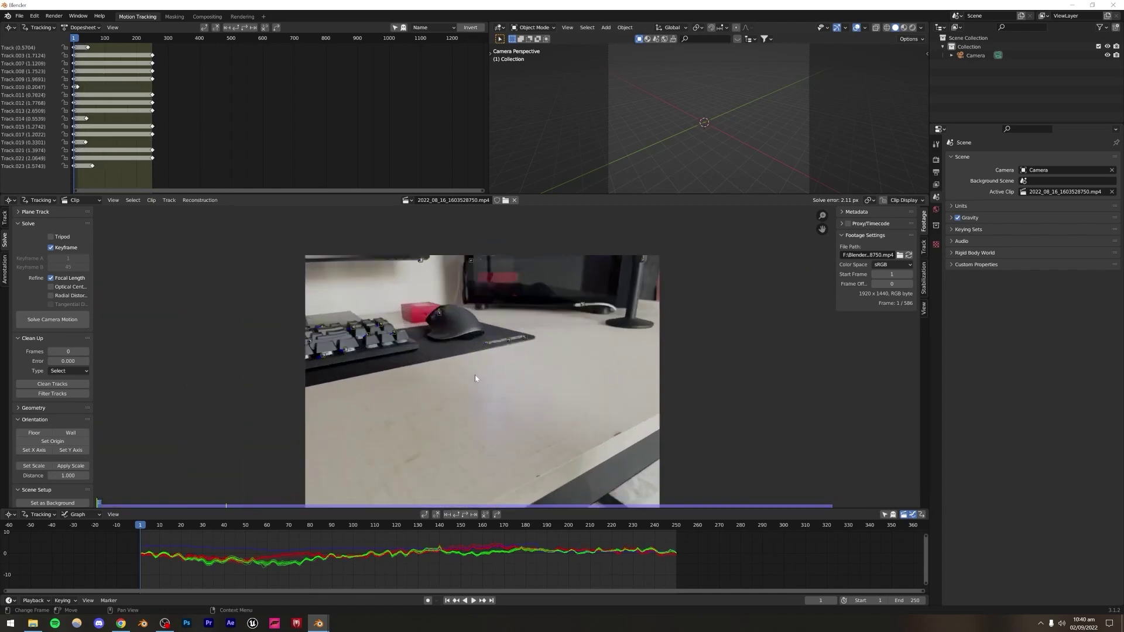
key("a")
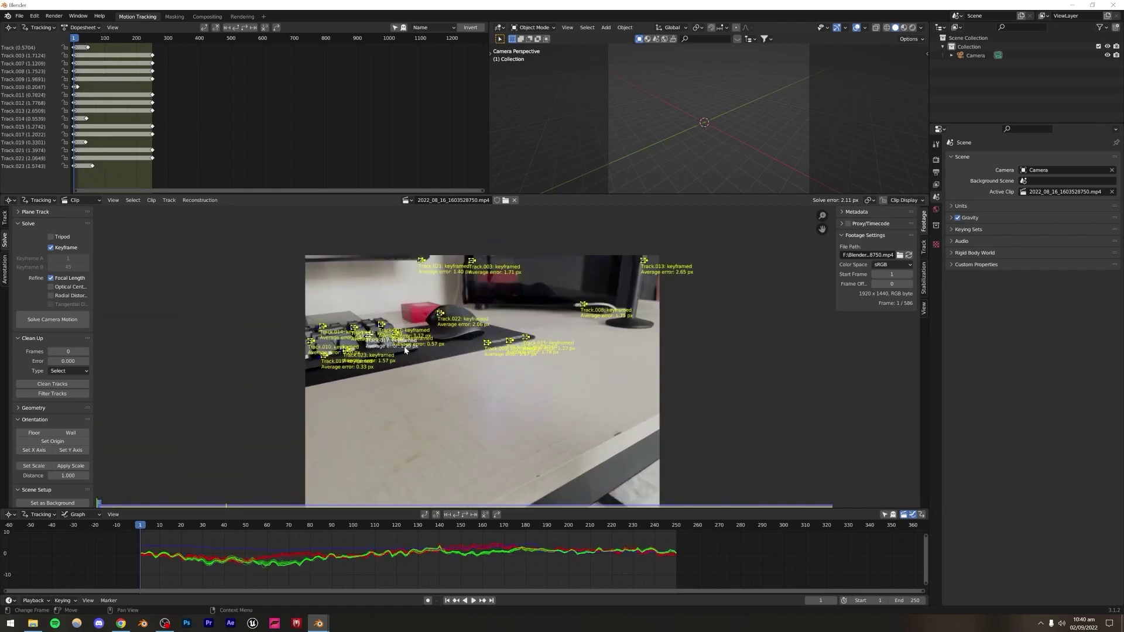
left_click(57, 320)
Step: Examine the average errors of the remaining tracks across the footage and deselect all markers
scroll(395, 372, "up", 3)
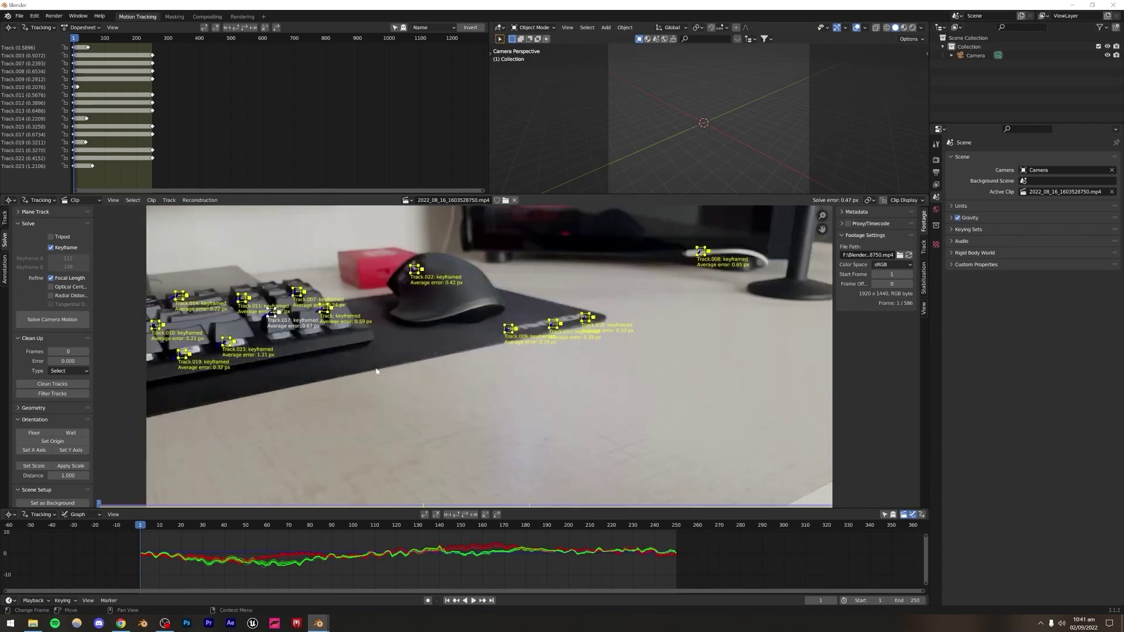
scroll(445, 368, "down", 3)
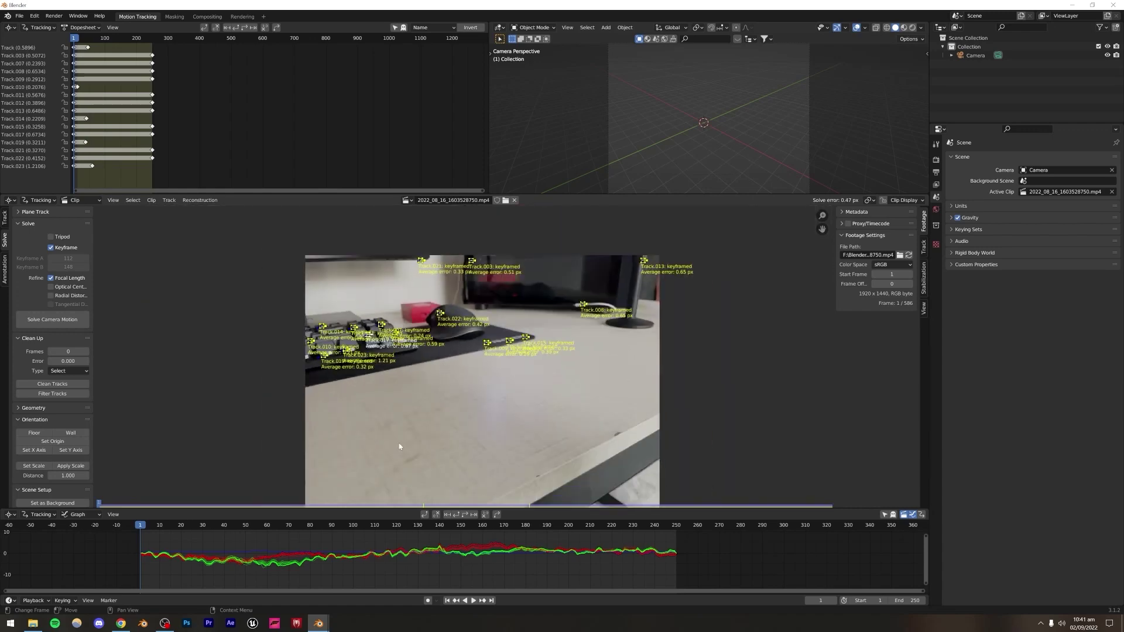
scroll(403, 423, "down", 2)
middle_click_drag(446, 403, 436, 383)
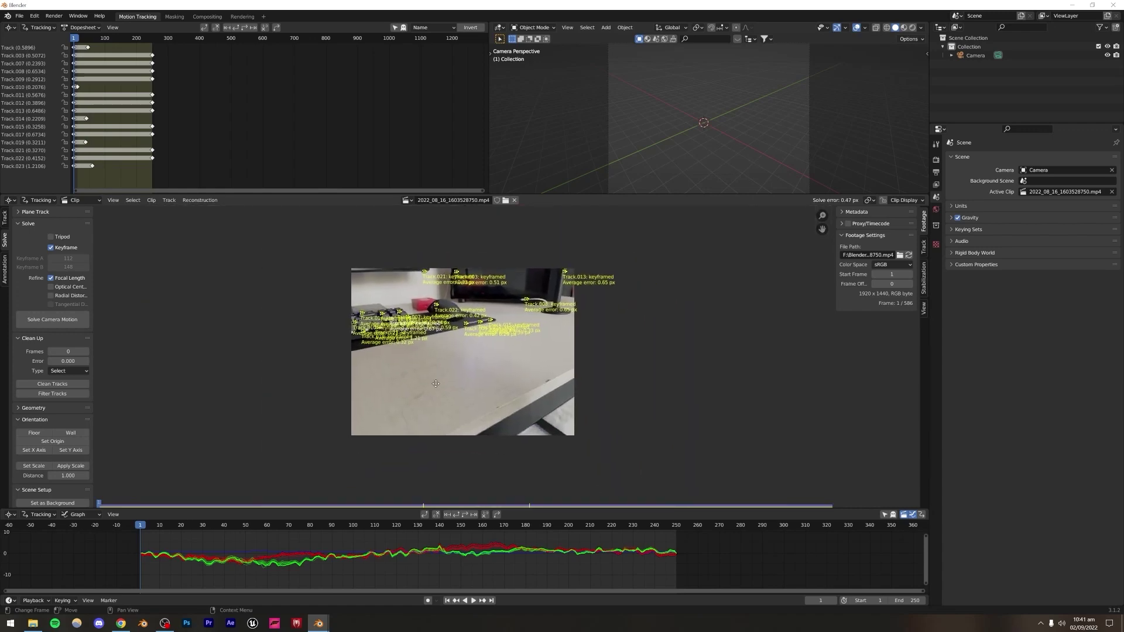
scroll(438, 383, "up", 2)
scroll(436, 387, "down", 1)
scroll(436, 395, "up", 1)
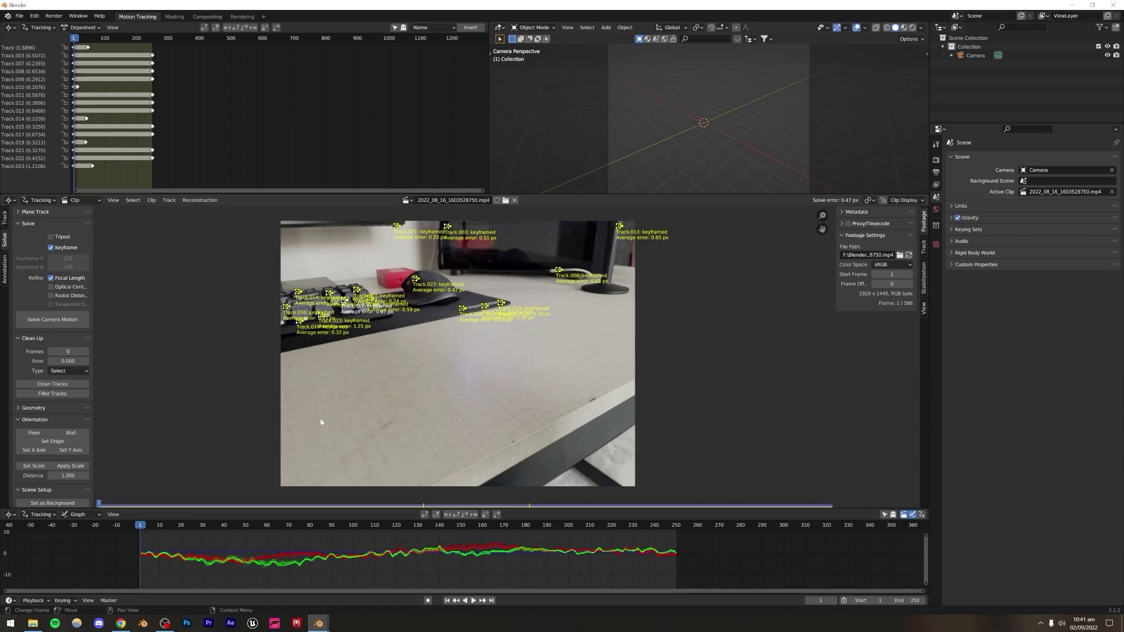
left_click(339, 396)
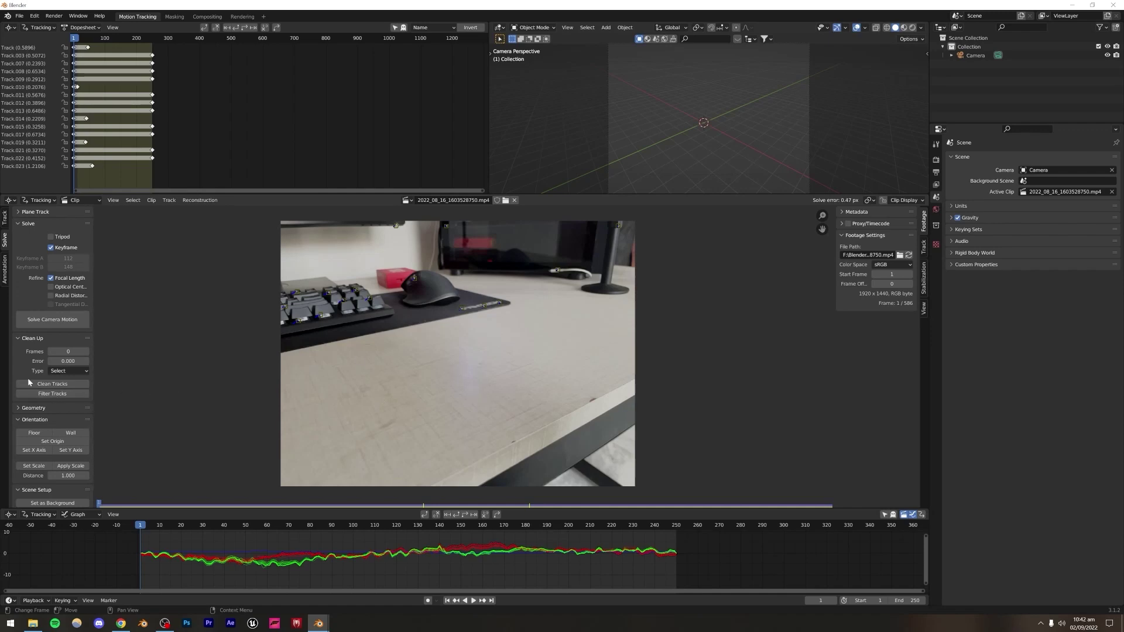
scroll(28, 380, "down", 1)
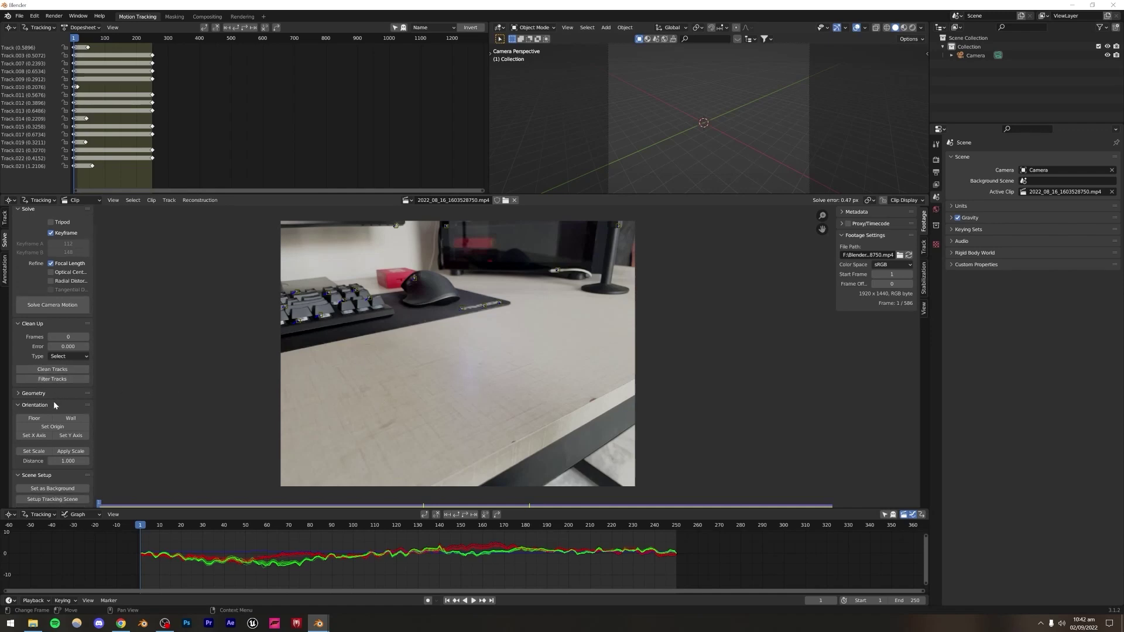